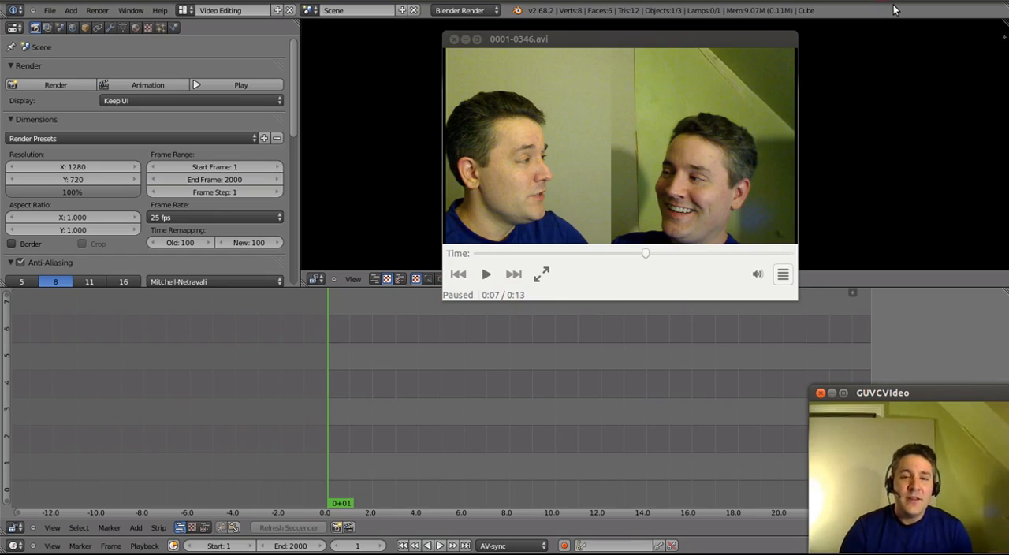
- Close the 0001-0346.avi player and add capture-40.avi with its sound as a movie strip at frame 1 in the sequencer
left_click(454, 39)
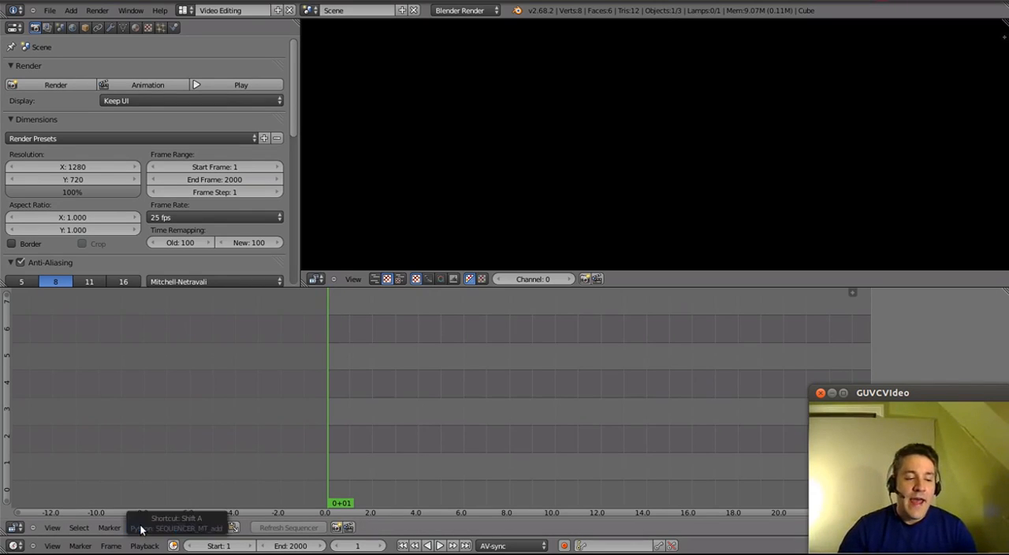
left_click(141, 527)
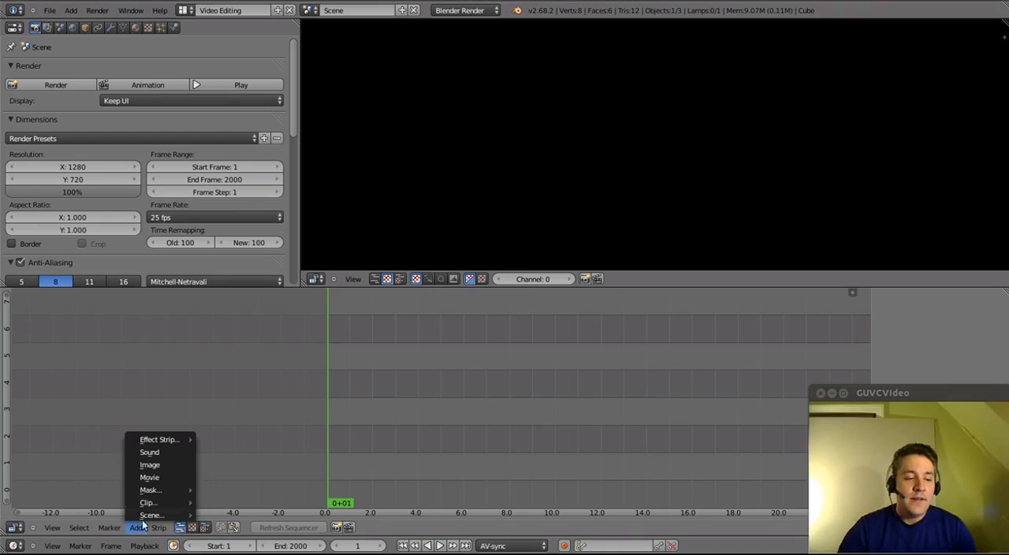
left_click(162, 477)
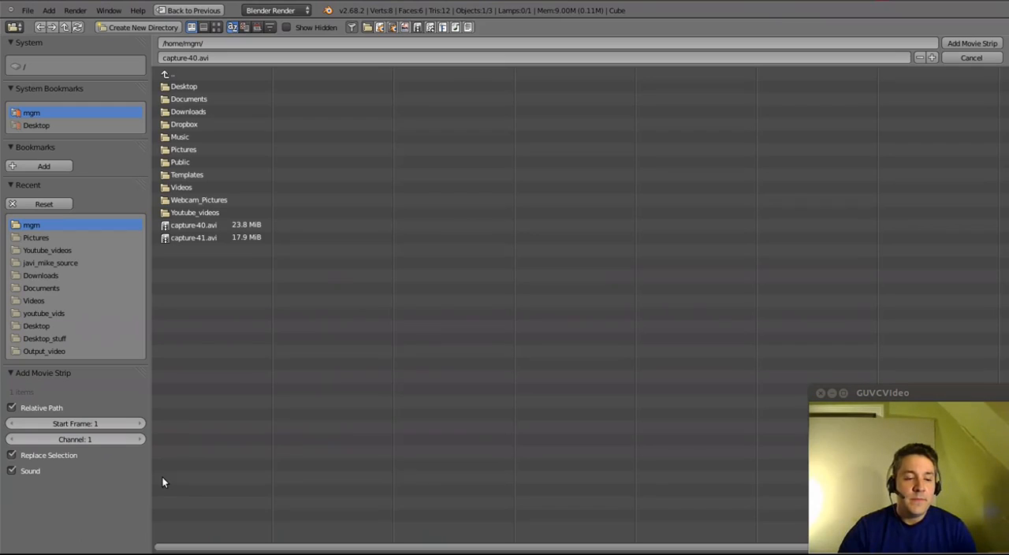
double_click(202, 226)
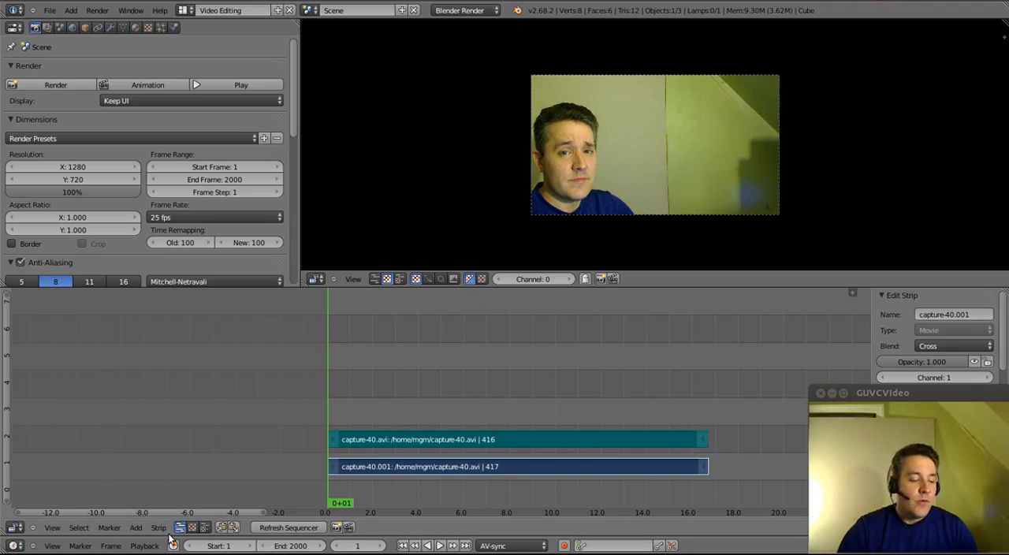
- Switch to GIMP and create a new 1280 × 720 px image
key("super")
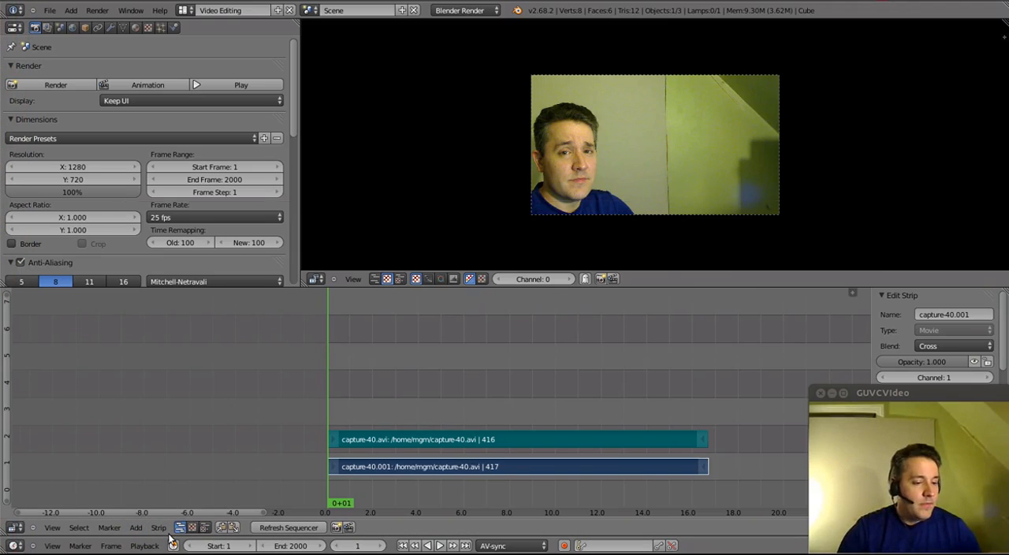
key("alt+Tab")
key("alt+Tab")
key("alt+Tab")
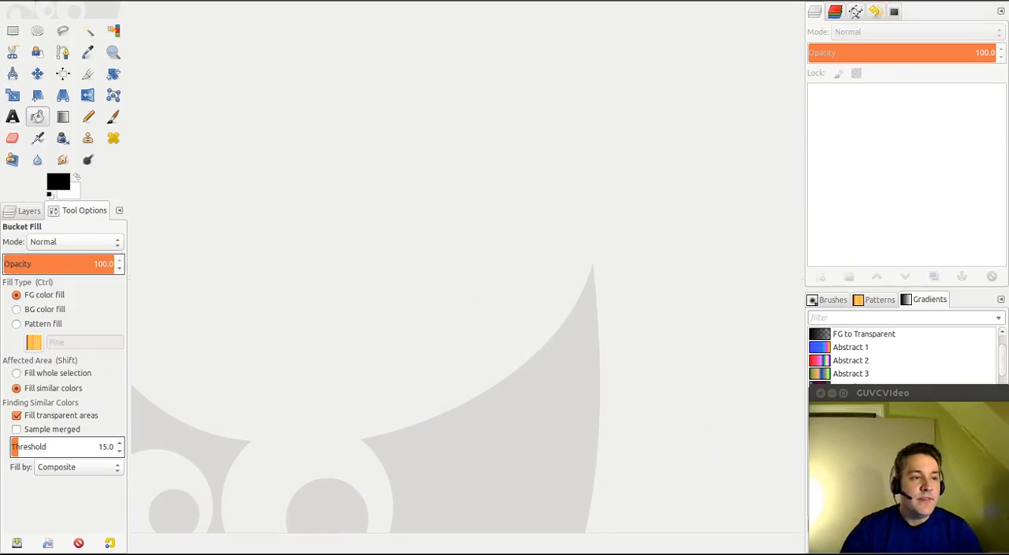
left_click(49, 5)
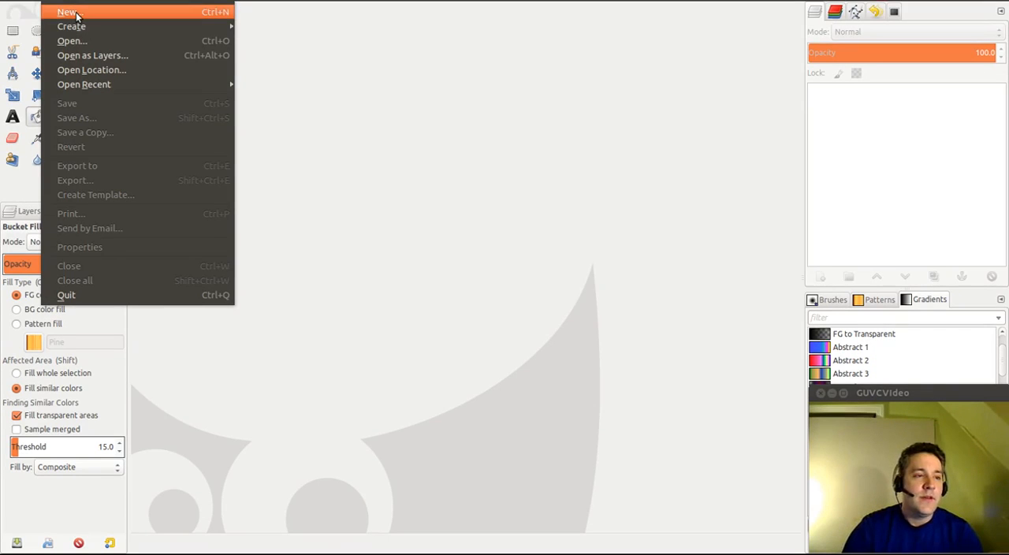
left_click(77, 14)
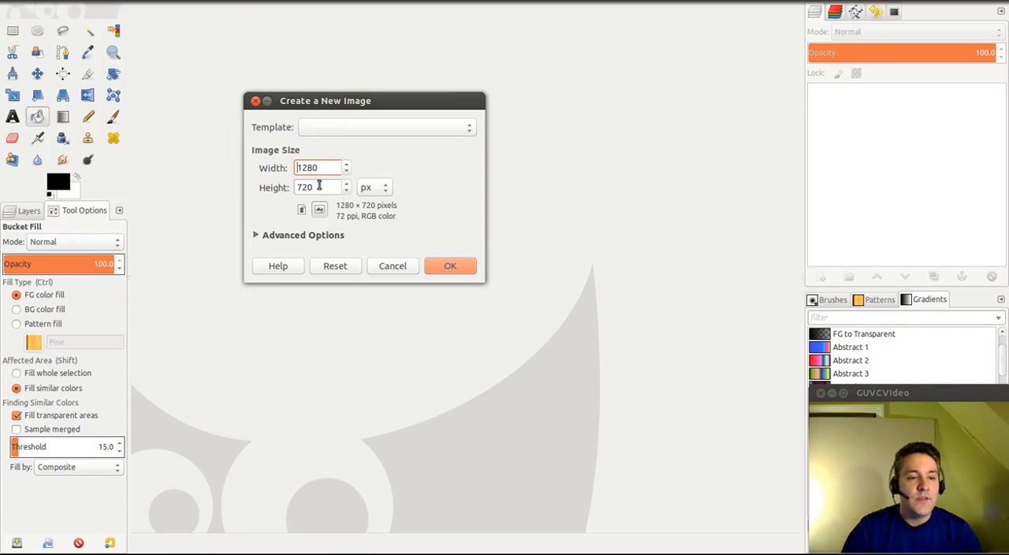
left_click(452, 267)
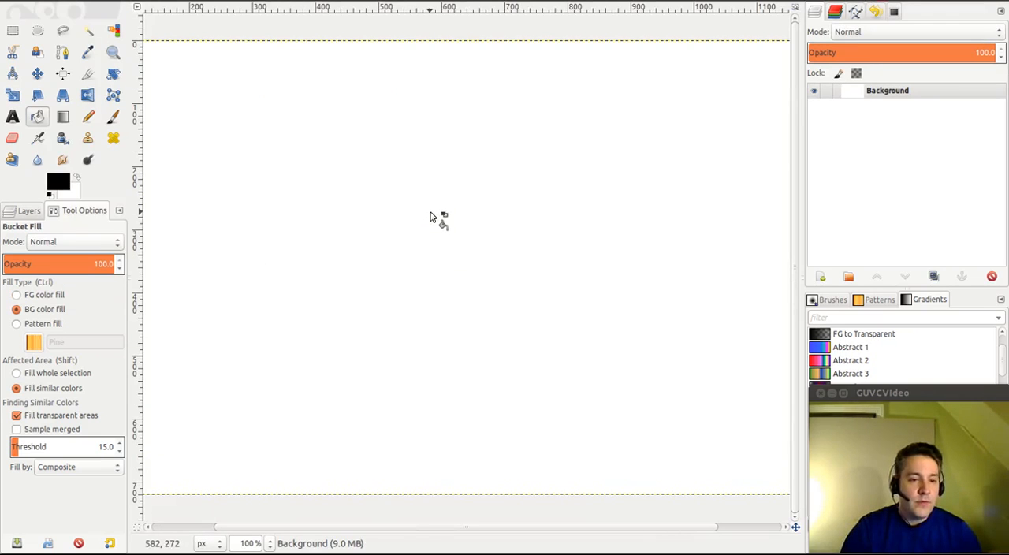
scroll(432, 220, "down", 2, "ctrl")
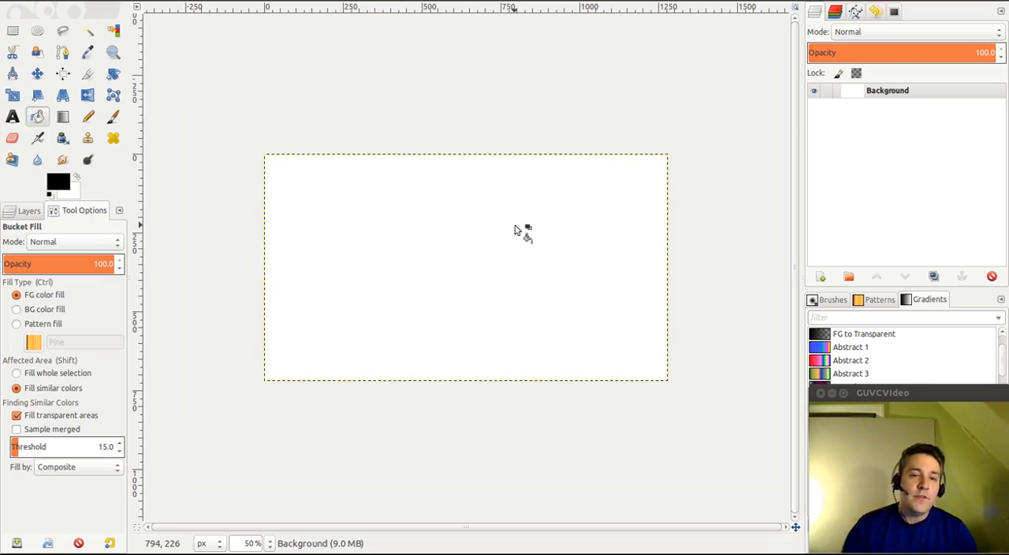
- Check the person's position in the clip preview in Blender and return to GIMP
key("alt+Tab")
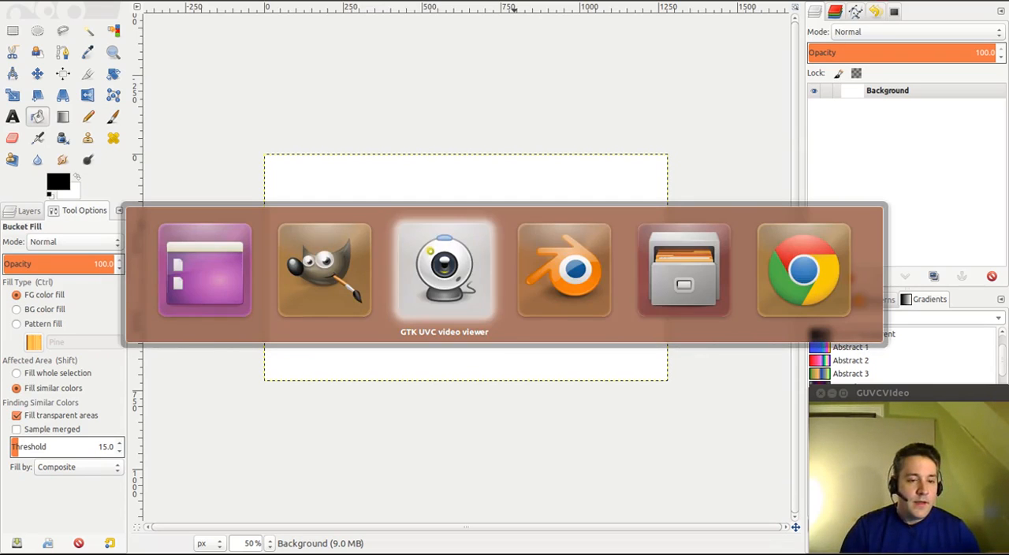
key("alt+Tab")
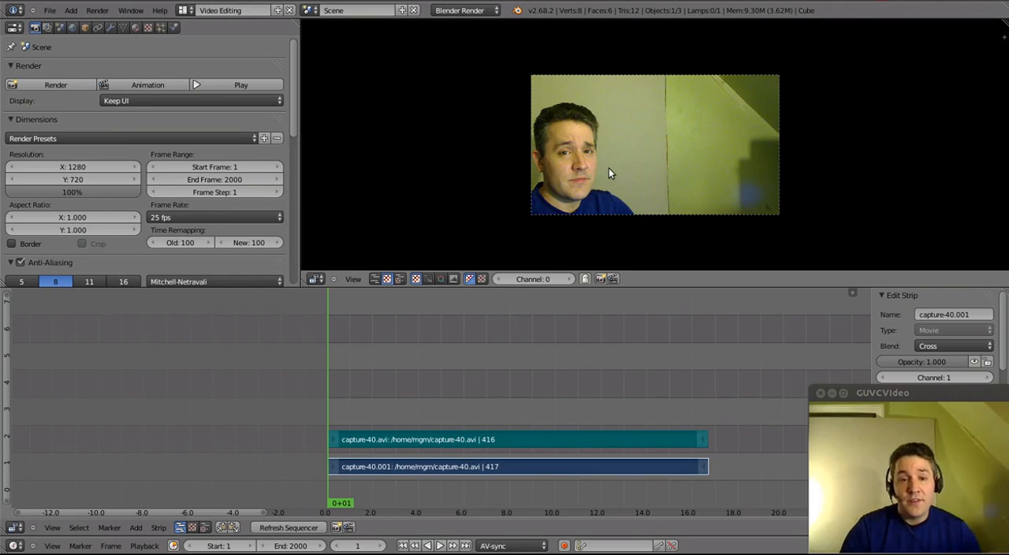
key("alt+Tab")
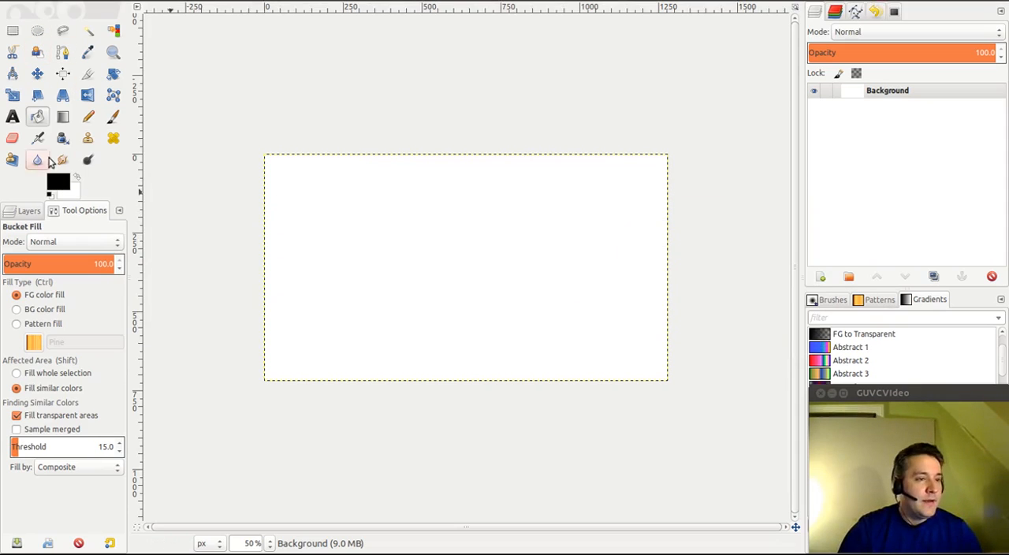
- Select the right part of the canvas from about x = 618 px past its outer edges and fill it with black
left_click(12, 30)
left_click_drag(430, 98, 700, 411)
left_click_drag(433, 205, 465, 215)
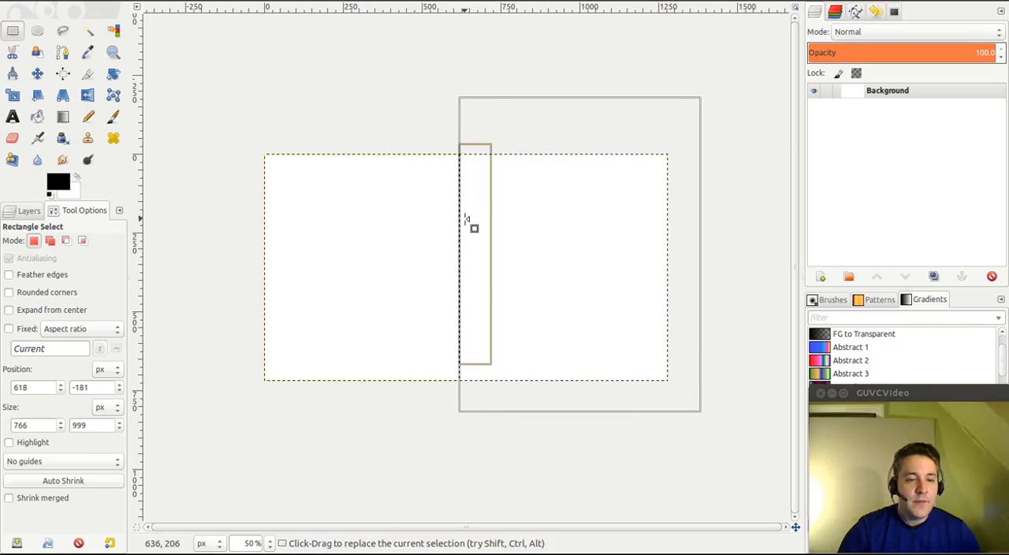
left_click(37, 118)
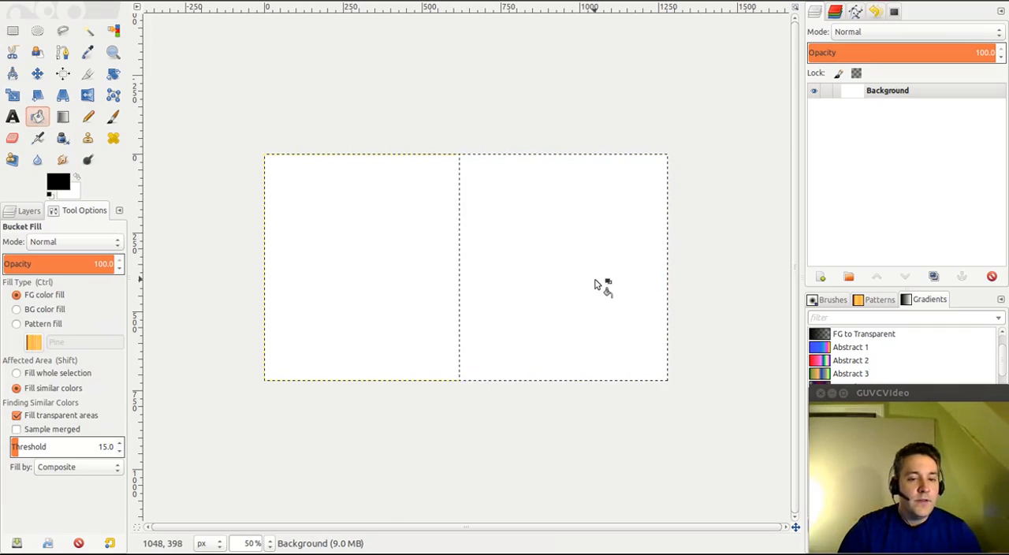
left_click(597, 282)
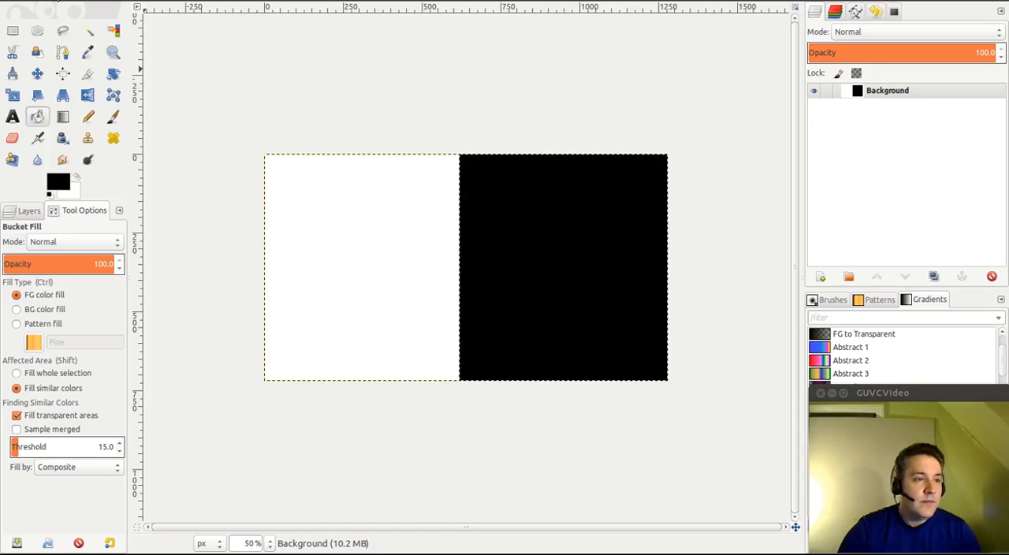
- Export the image to the Pictures folder as left_white.png with the default PNG options
left_click(55, 1)
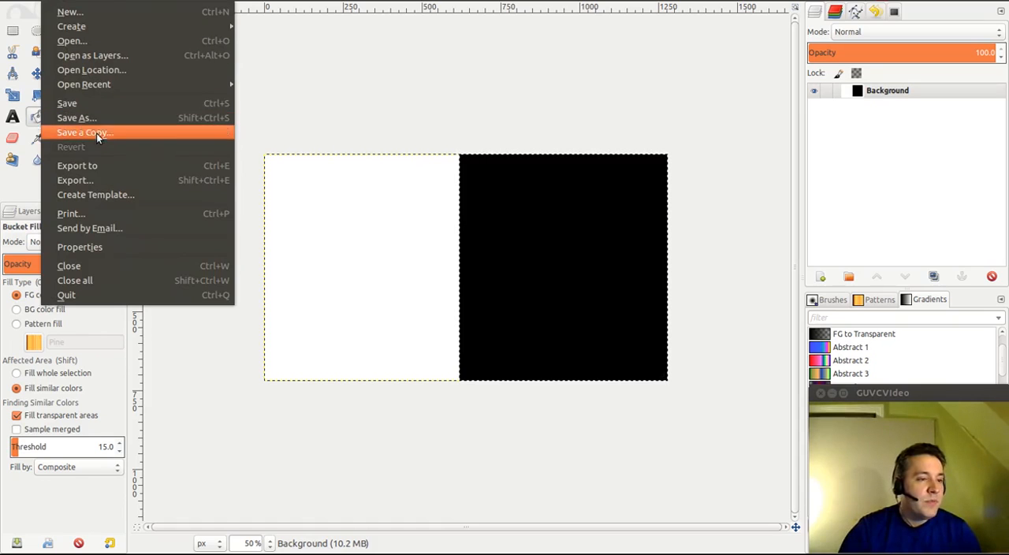
left_click(108, 179)
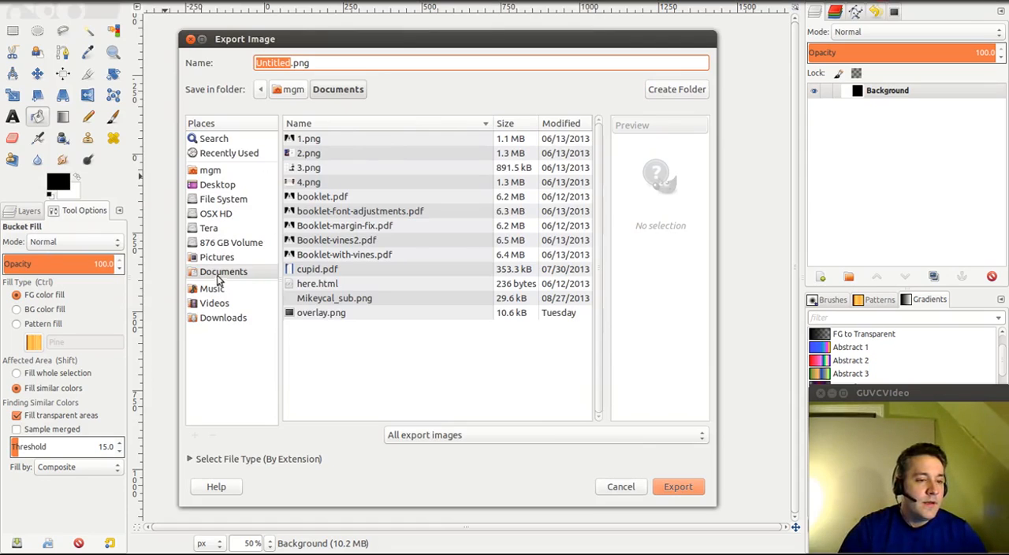
left_click(220, 259)
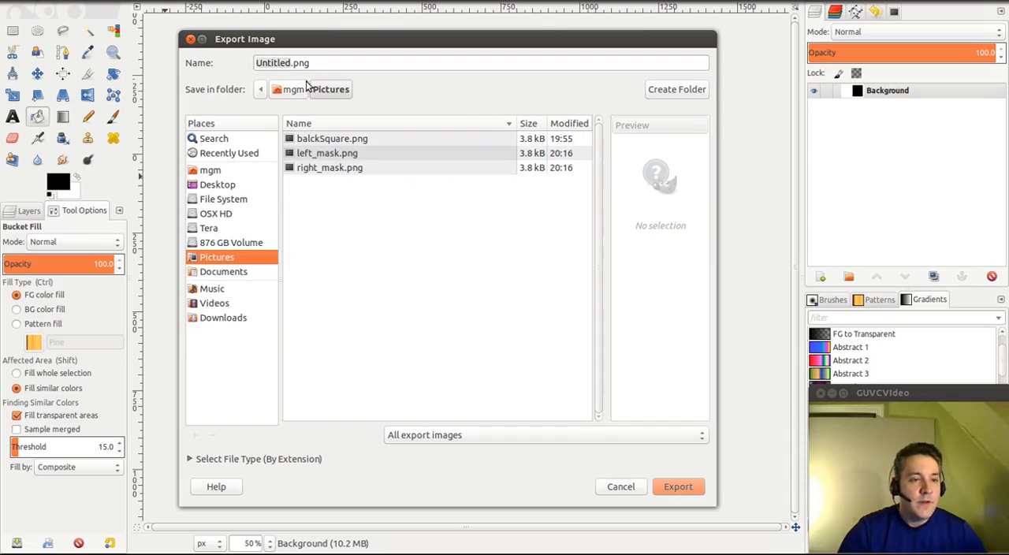
left_click(291, 63)
key("BackSpace")
key("BackSpace")
key("BackSpace")
key("BackSpace")
key("BackSpace")
key("BackSpace")
key("BackSpace")
key("BackSpace")
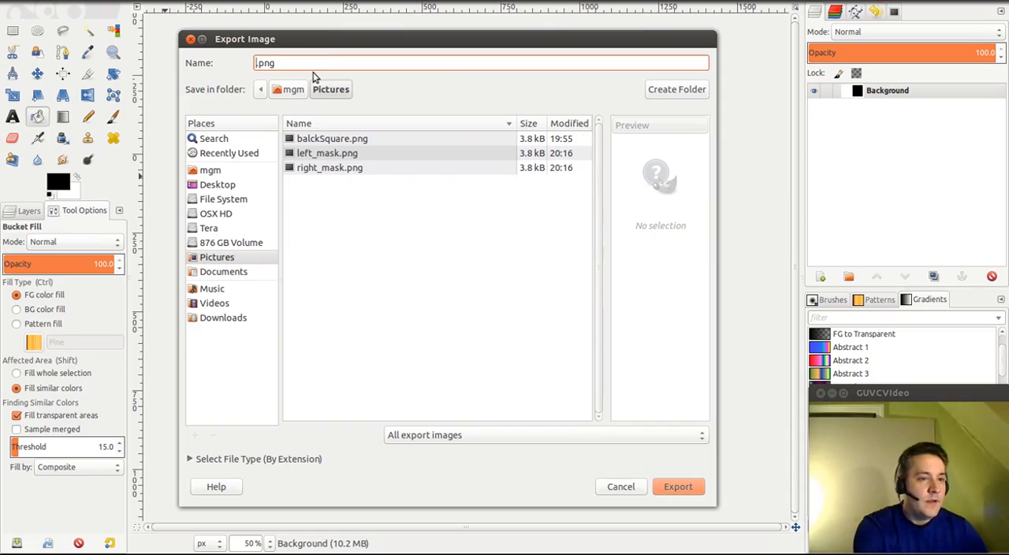
type("left")
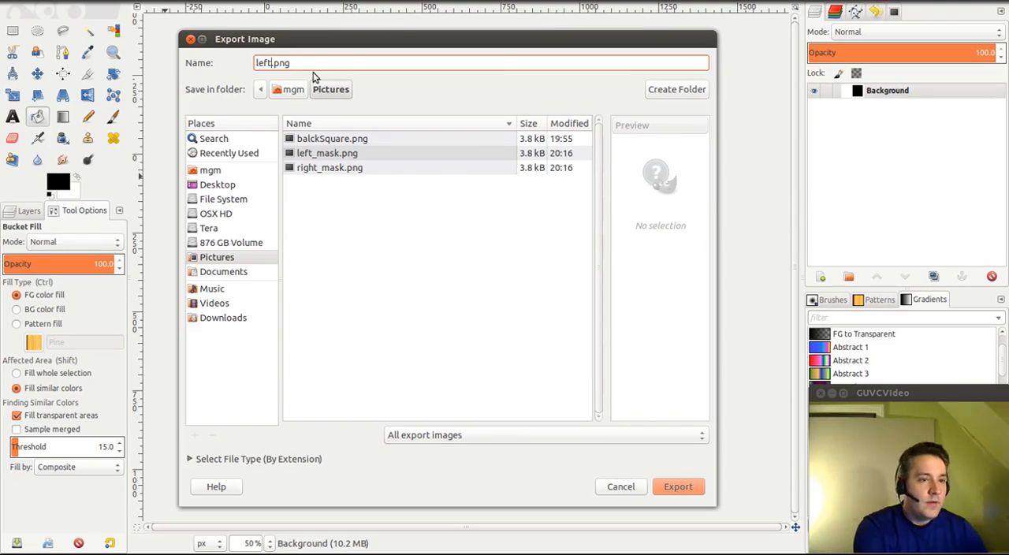
type("_white")
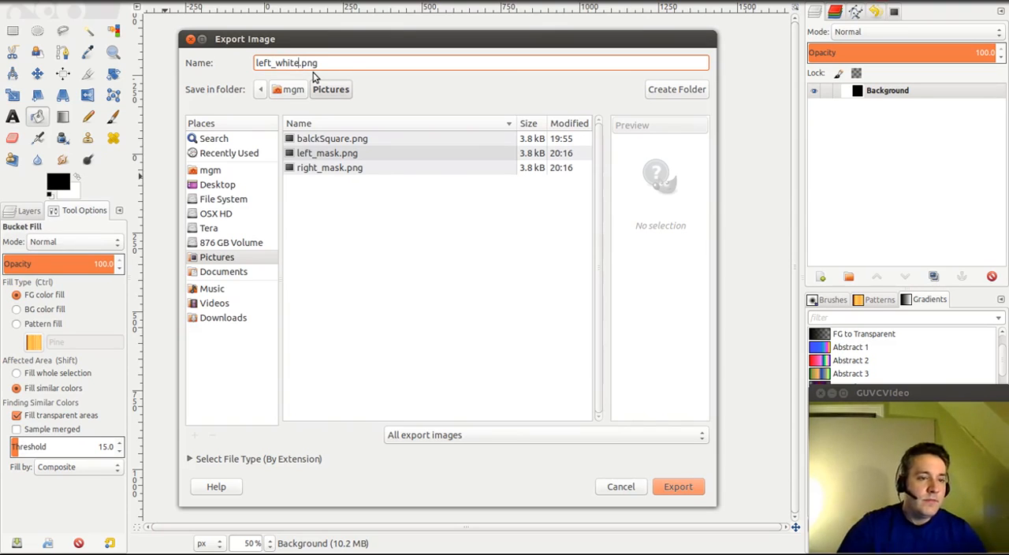
left_click(664, 486)
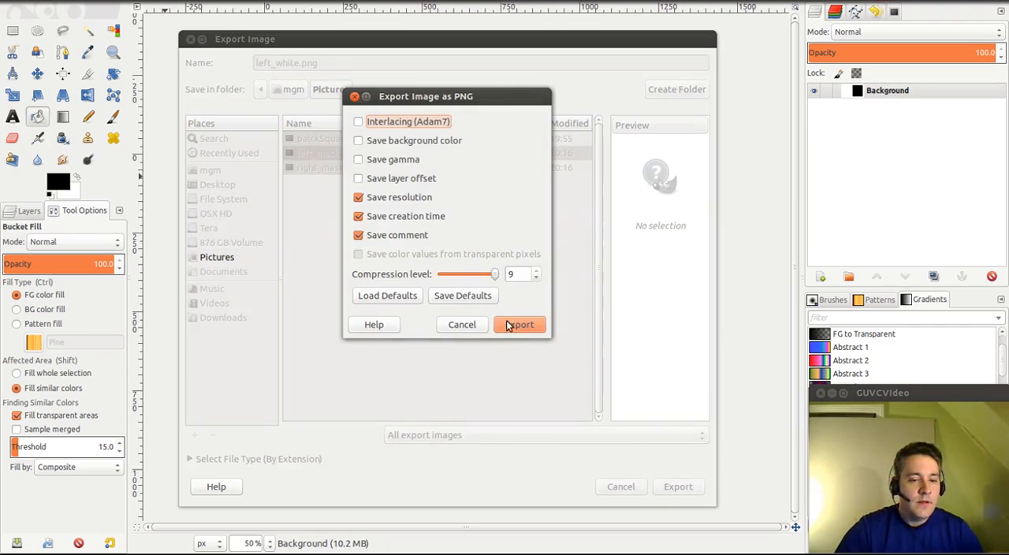
left_click(509, 325)
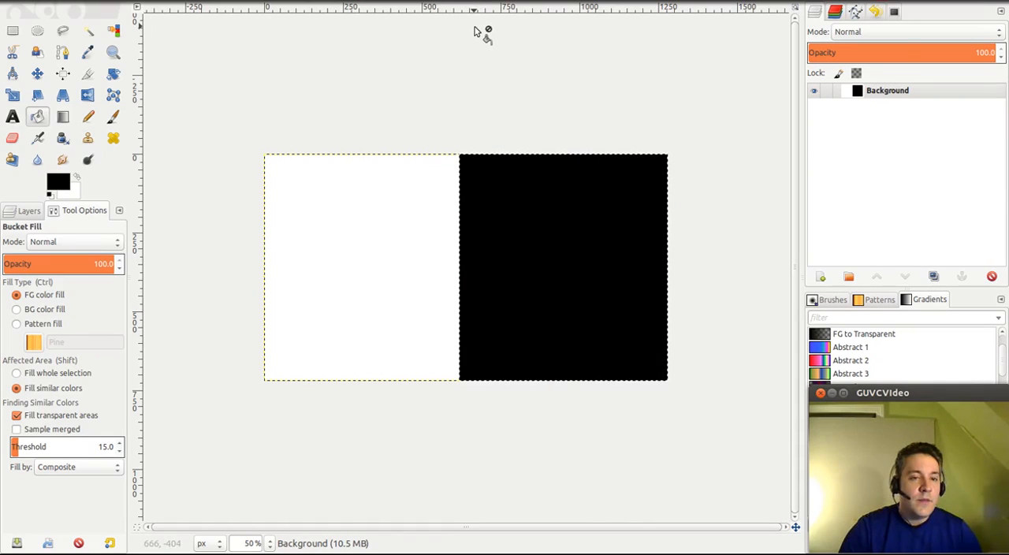
- Undo the black fill on the right part of the image
right_click(474, 31)
left_click(367, 30)
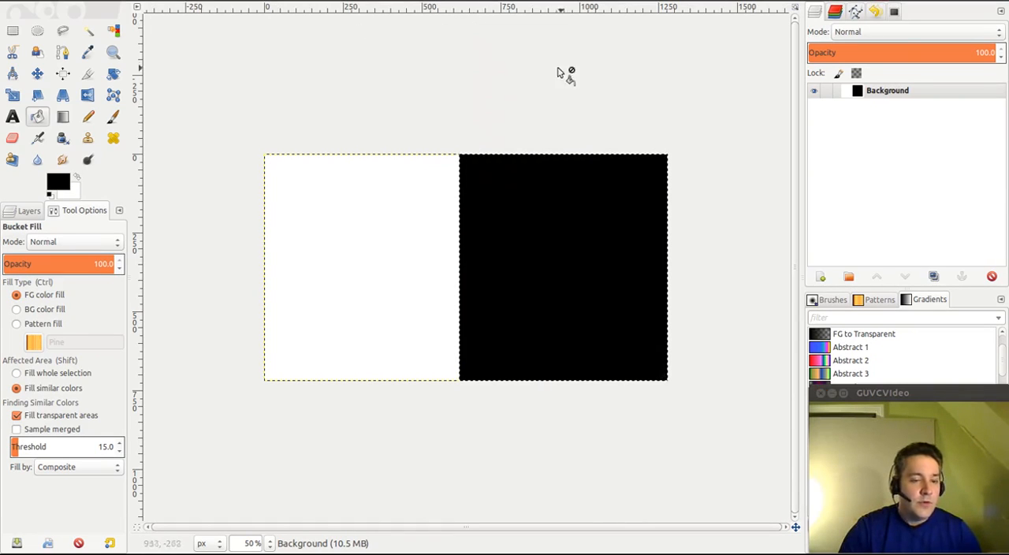
key("ctrl")
key("ctrl+z")
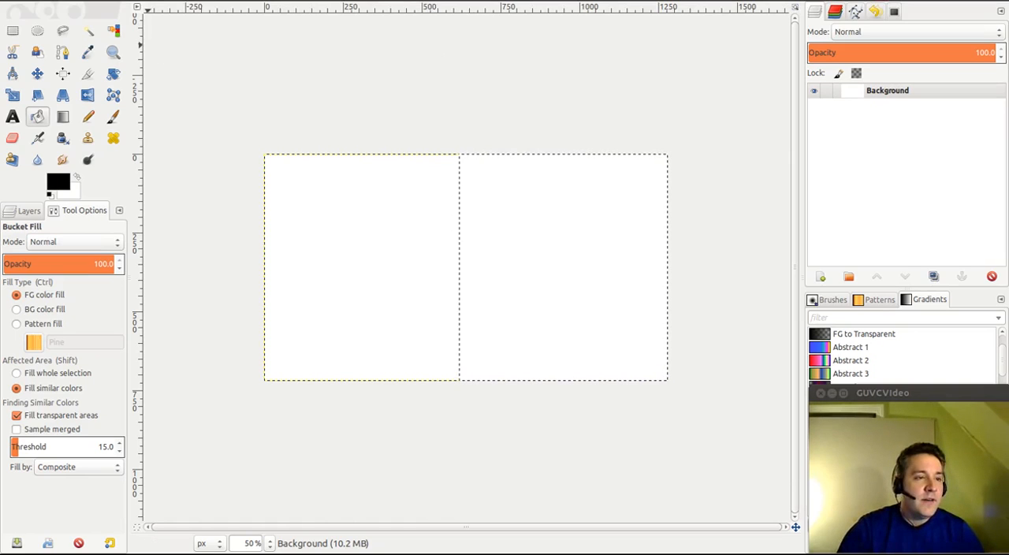
- Invert the selection and fill the left part of the image with black
left_click(104, 2)
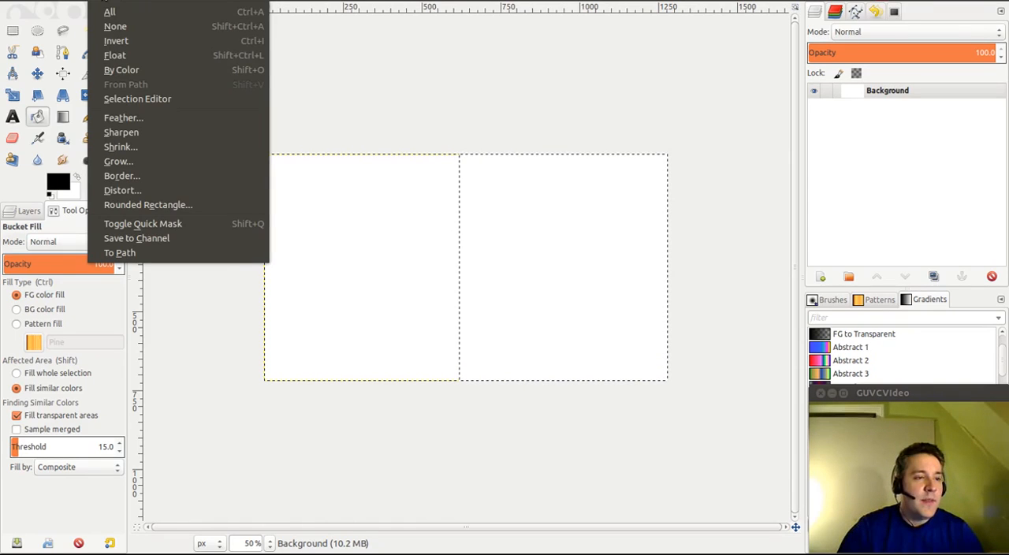
mouse_move(132, 2)
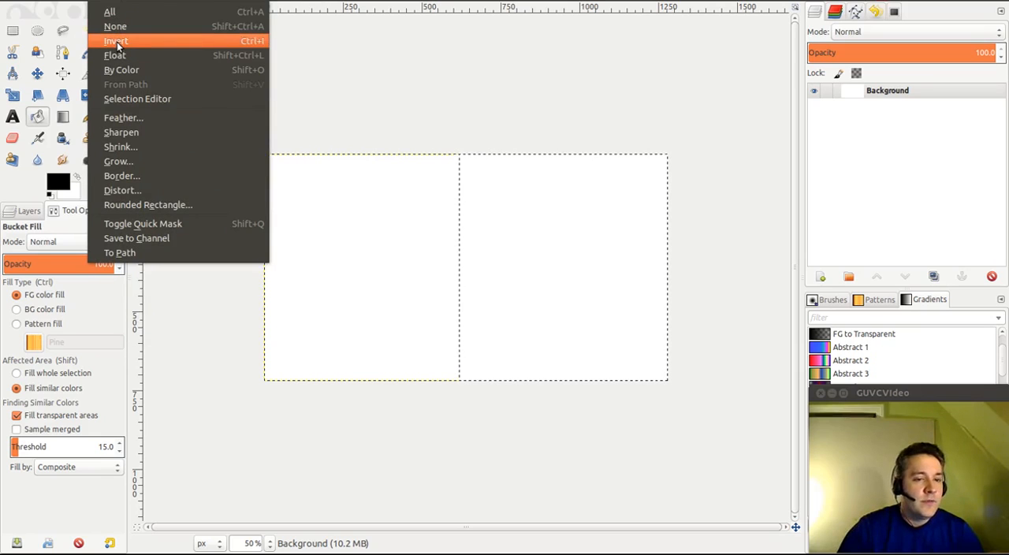
left_click(117, 43)
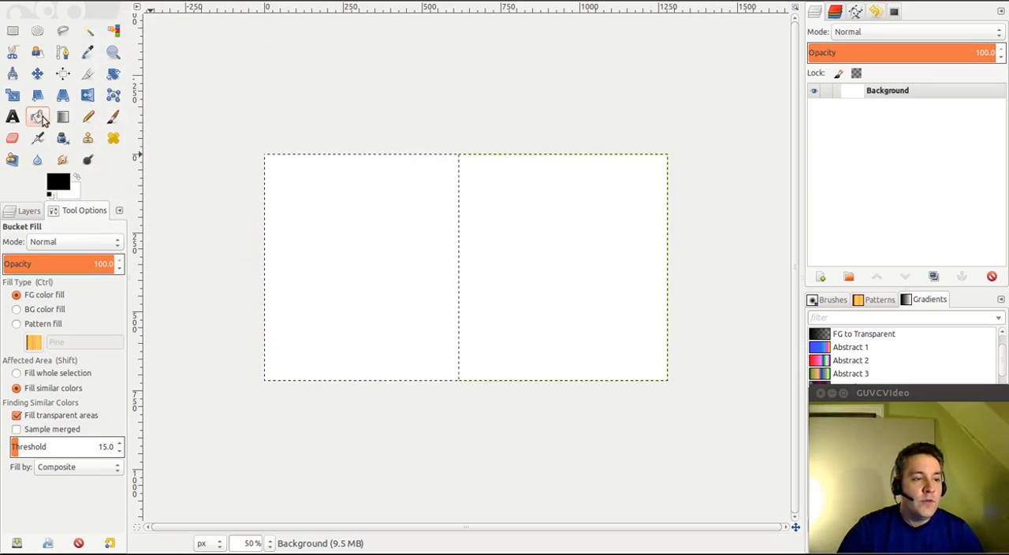
left_click(364, 268)
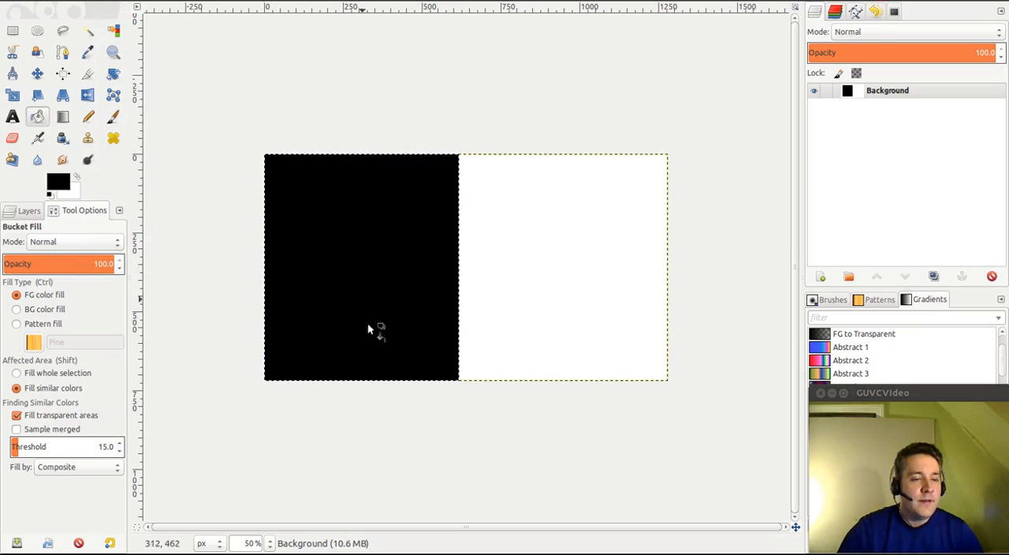
- Export the image to the Pictures folder as right_white.png with the default PNG options
left_click(50, 3)
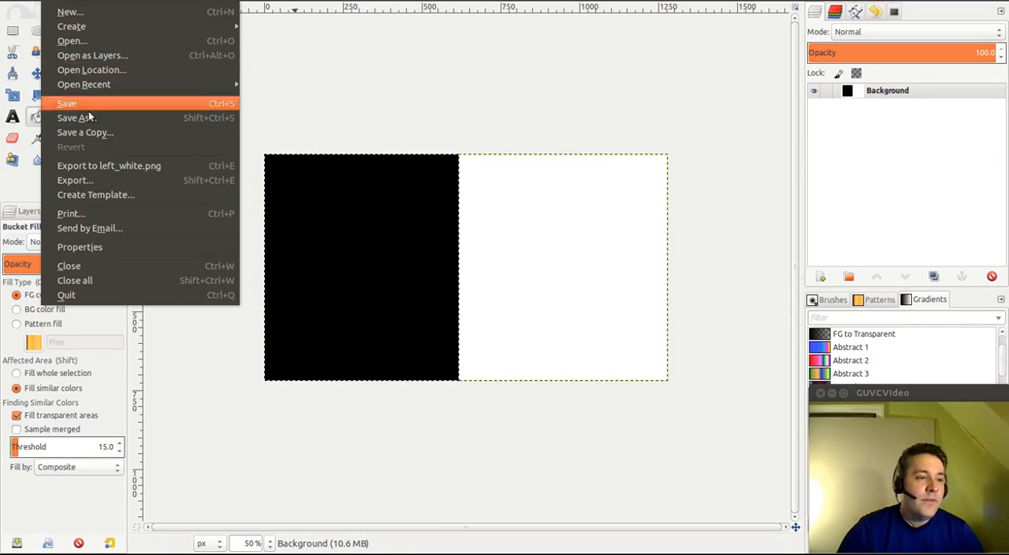
left_click(108, 181)
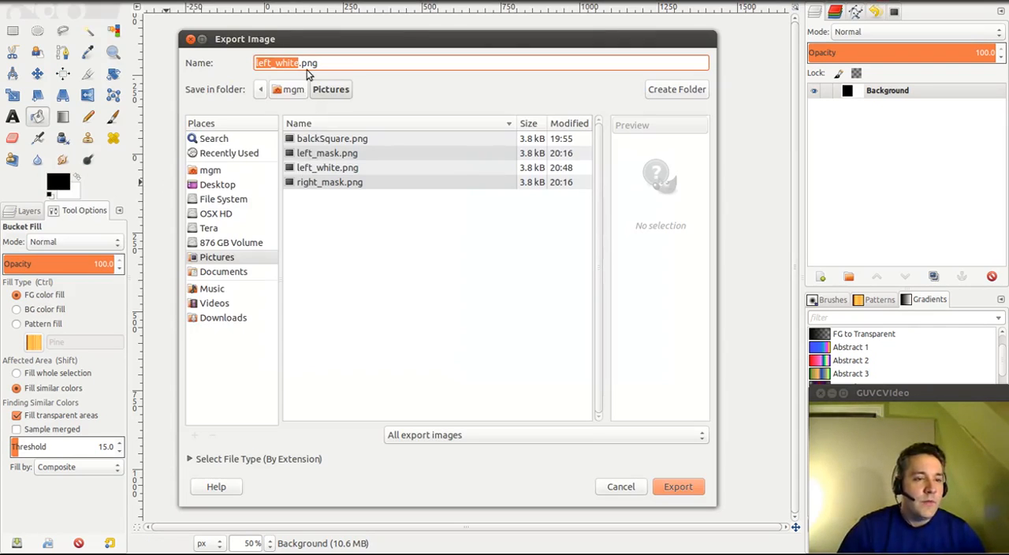
key("Left")
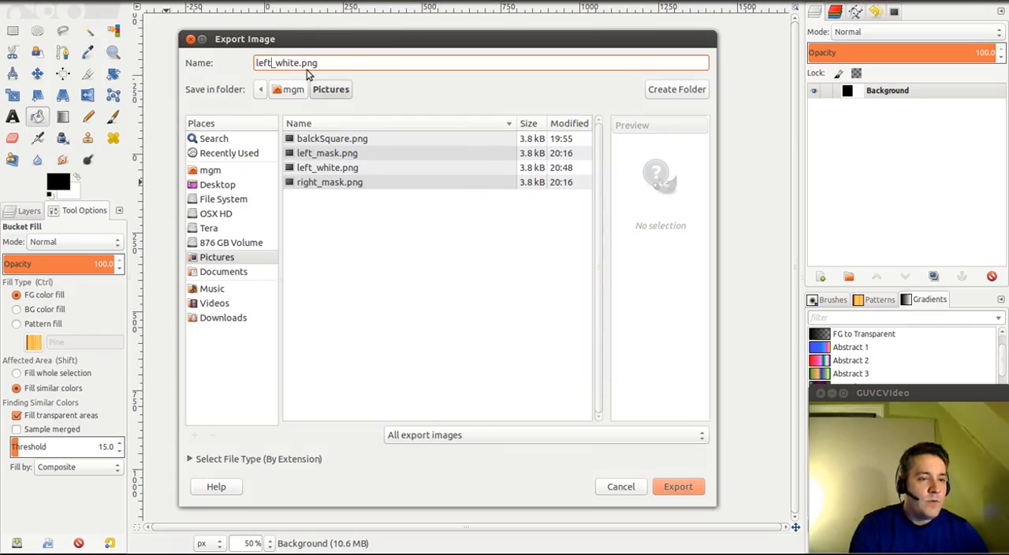
key("BackSpace")
key("BackSpace")
key("BackSpace")
key("BackSpace")
type("right")
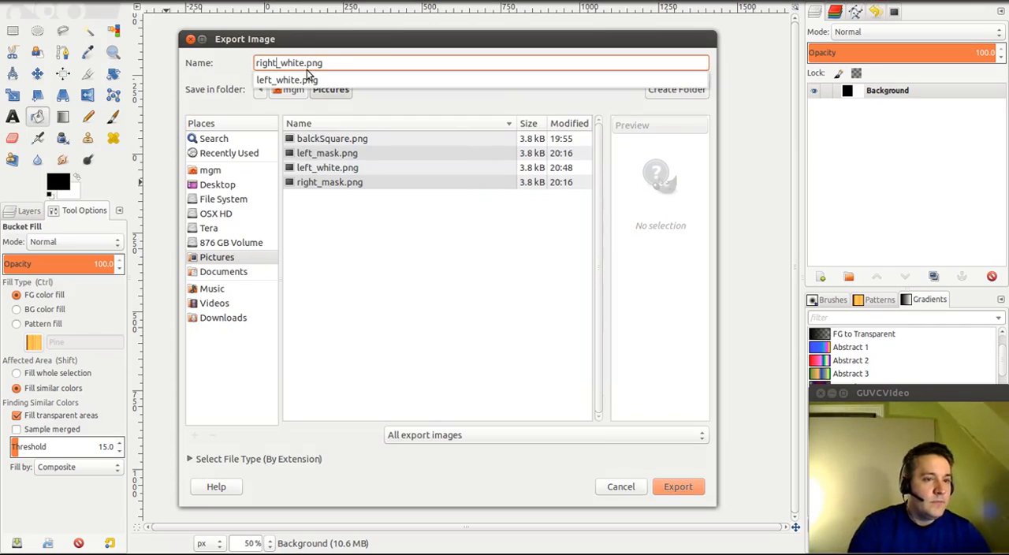
left_click(675, 488)
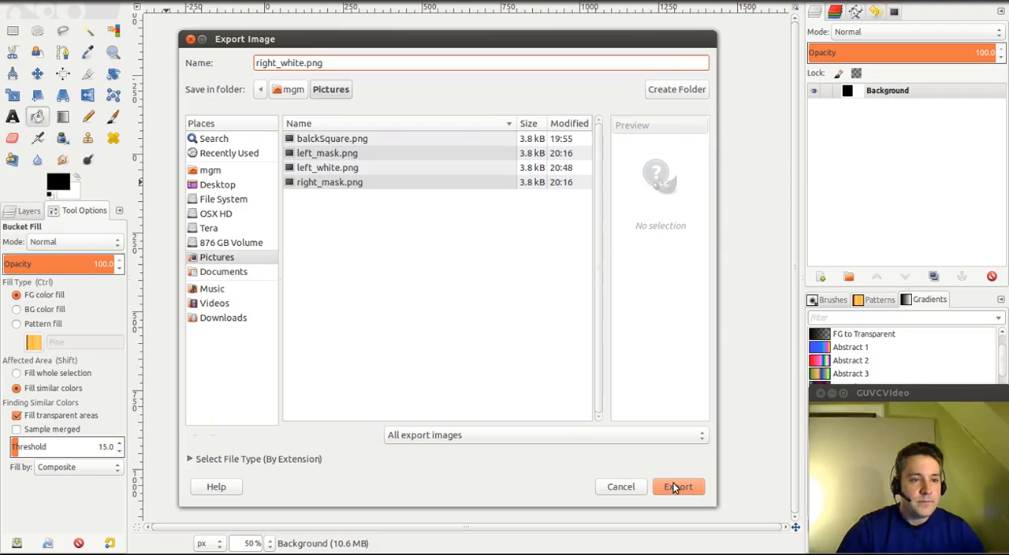
left_click(674, 488)
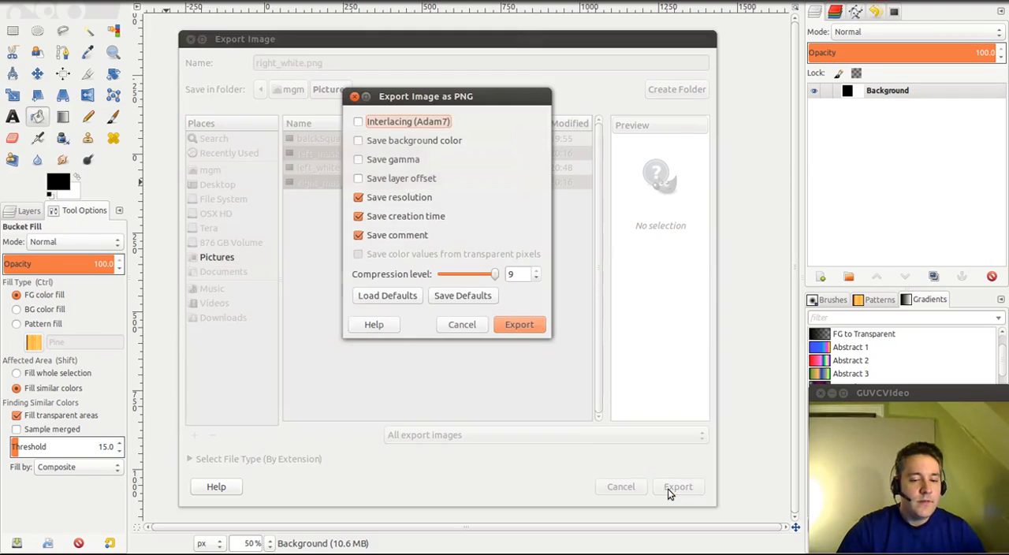
left_click(520, 325)
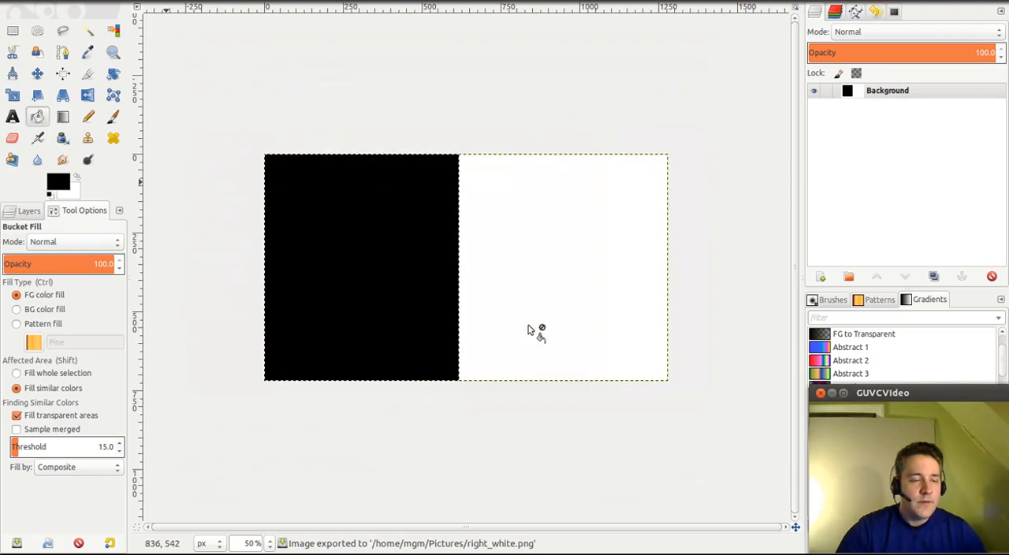
- Close the mask image without saving it
key("m")
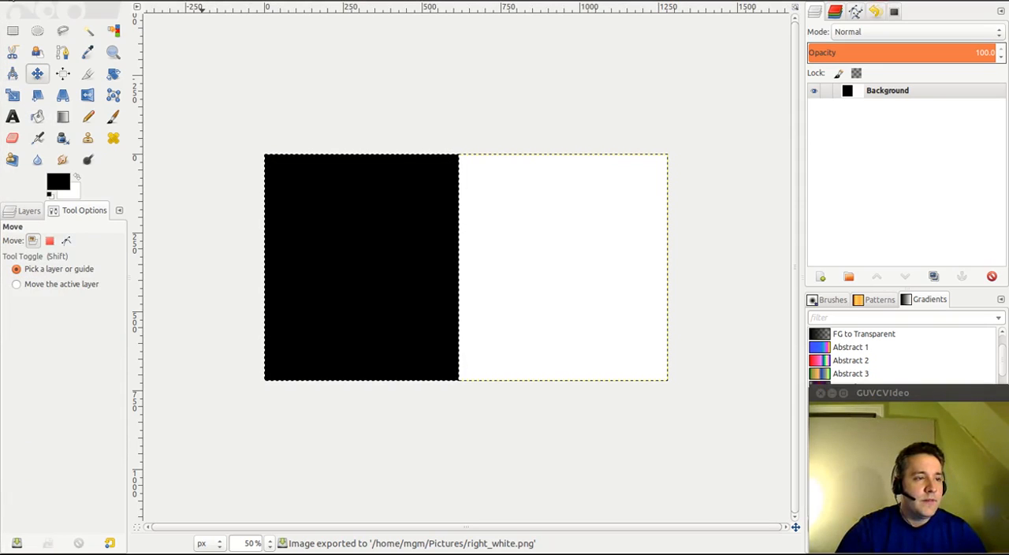
key("ctrl+w")
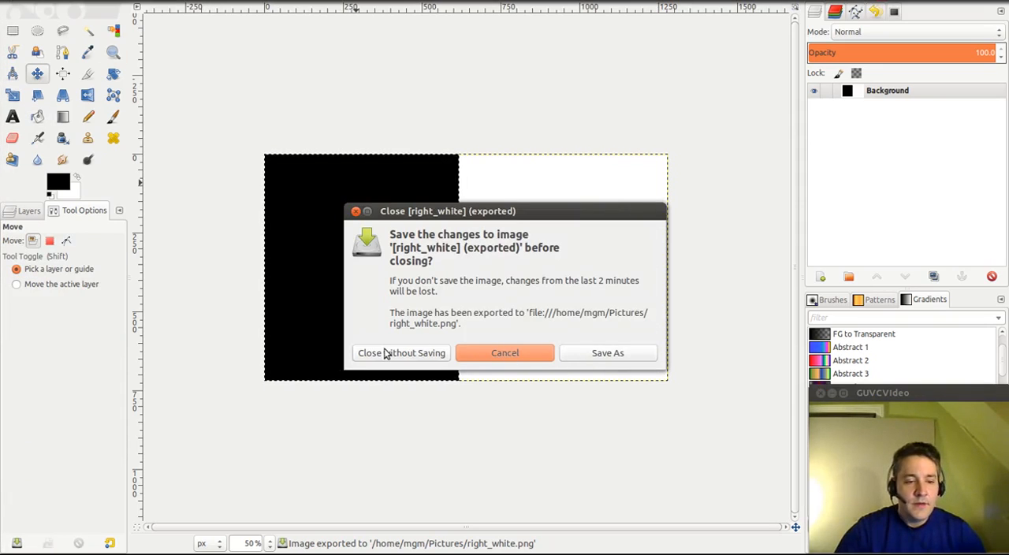
left_click(386, 353)
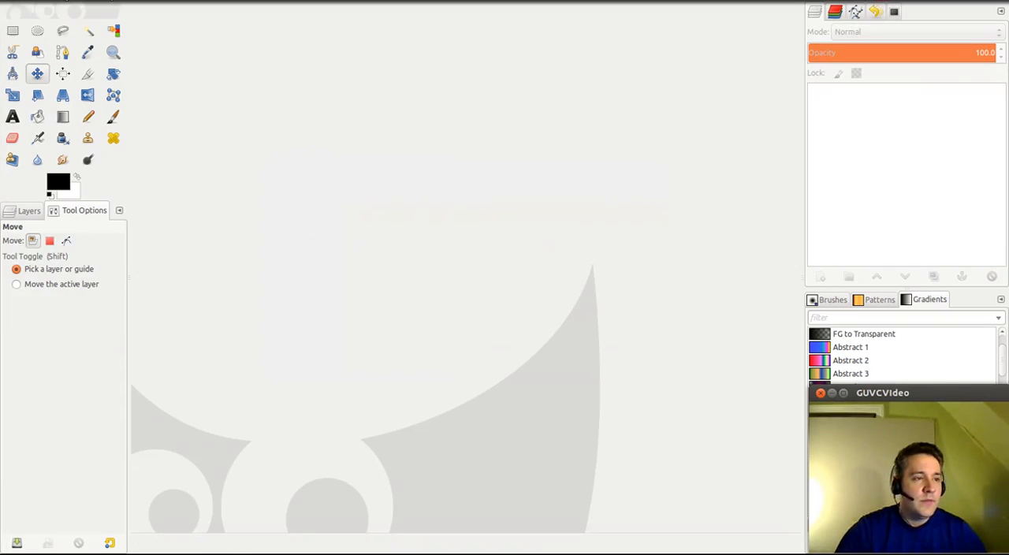
- Switch to Blender's video editor and add left_white.png from the Pictures folder as an image strip
left_click(7, 0)
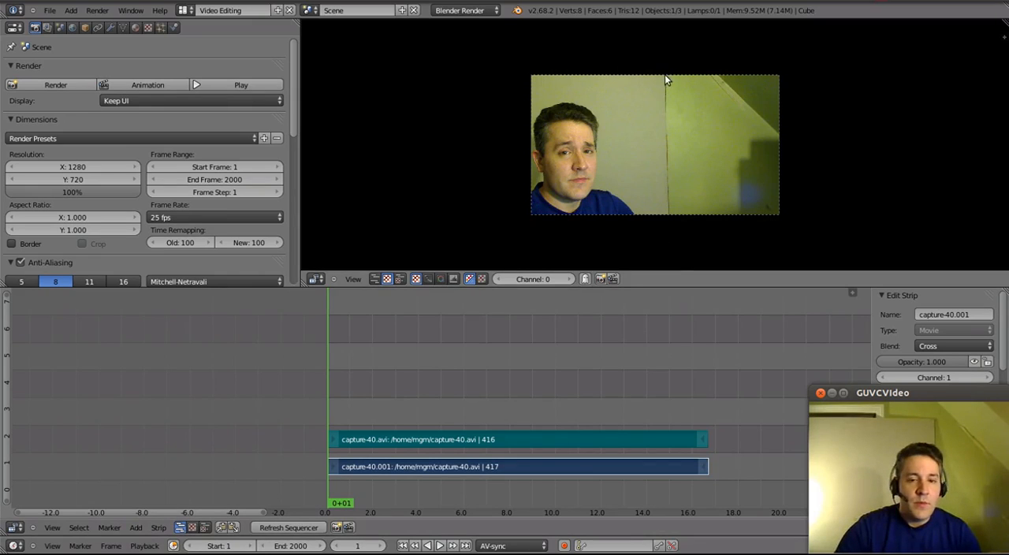
left_click(136, 527)
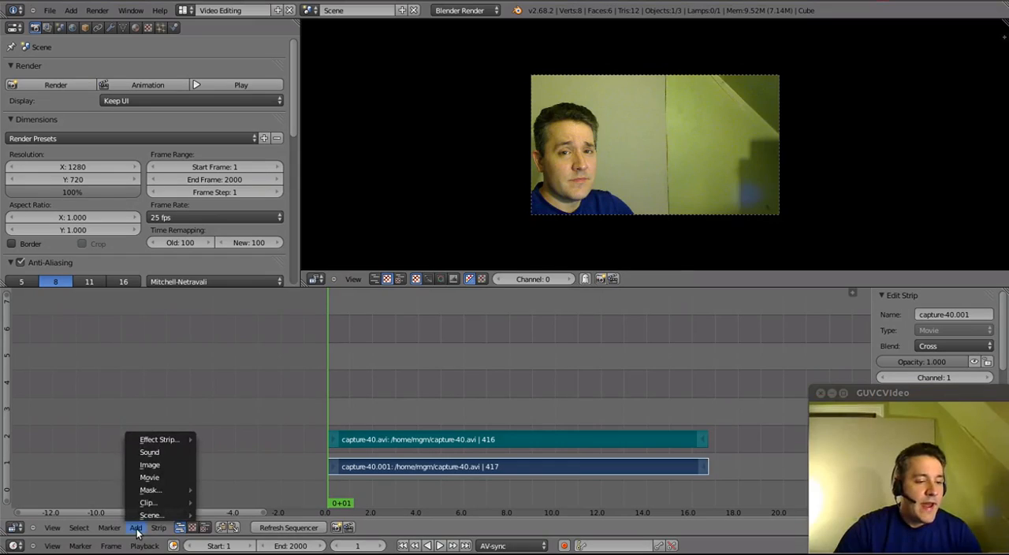
left_click(159, 464)
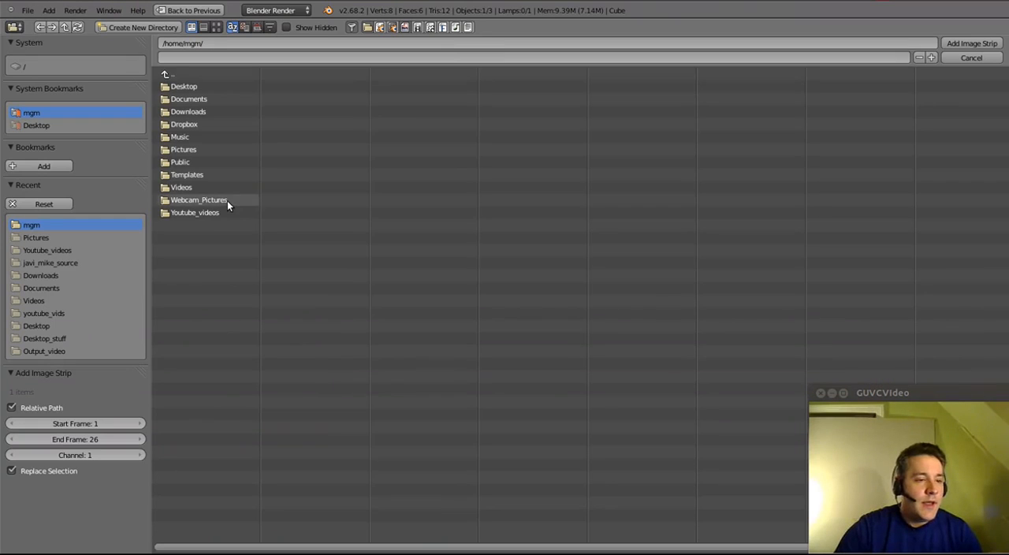
left_click(33, 238)
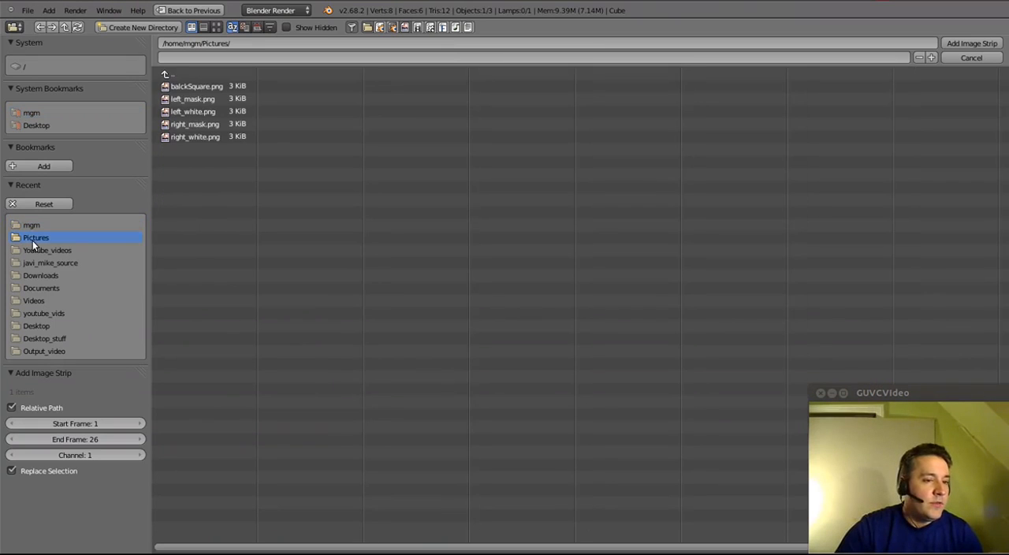
double_click(194, 112)
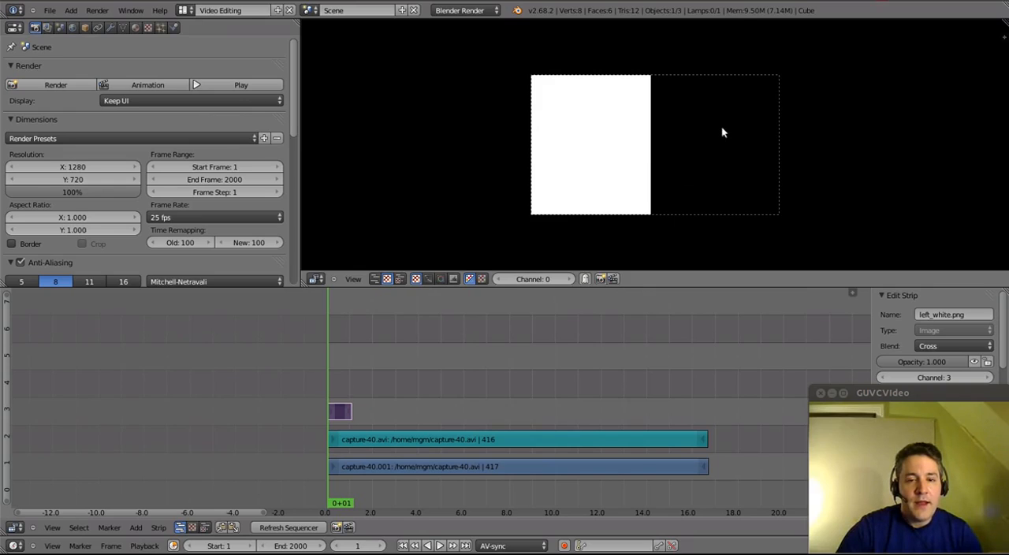
- Extend the end of the left_white.png strip to frame 416, matching the end of the capture-40 audio strip
right_click(348, 411)
key("g")
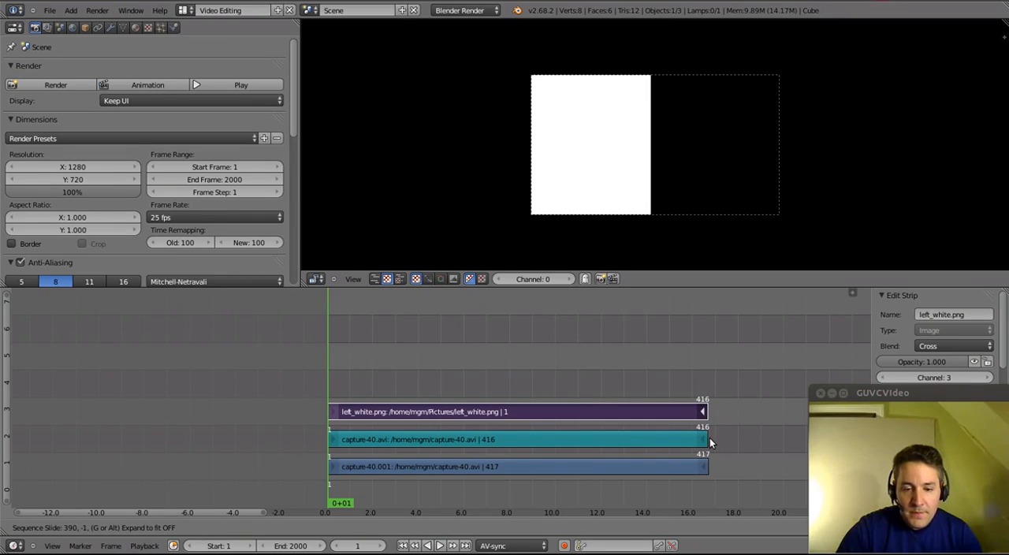
left_click(709, 437)
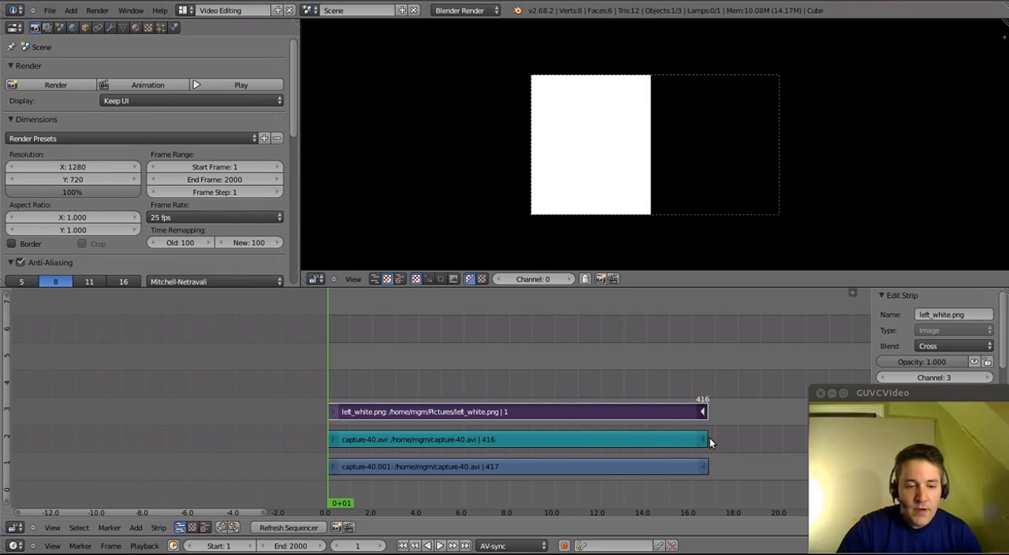
- Combine the left_white.png strip and the capture-40 movie strip with a Multiply effect strip
right_click(397, 411)
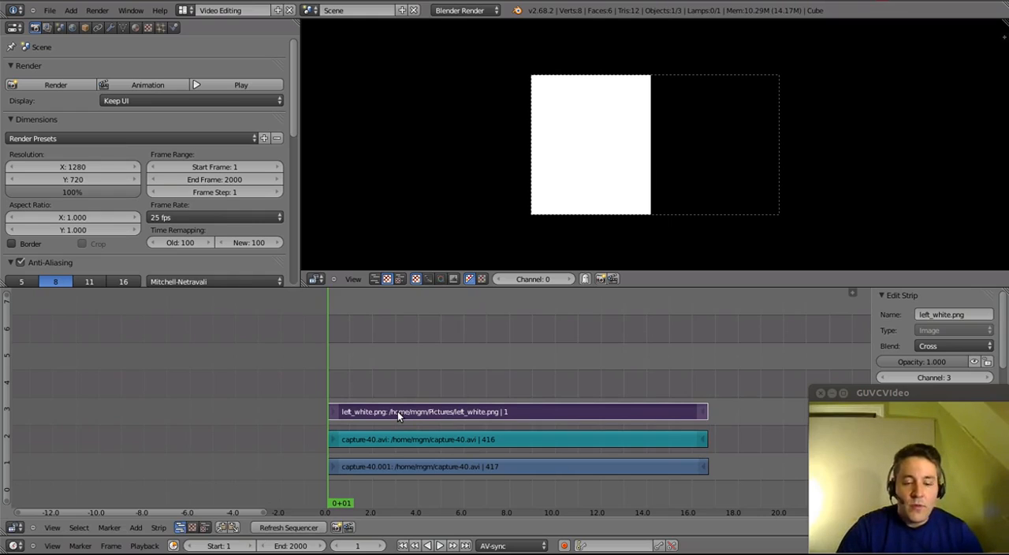
right_click(385, 467)
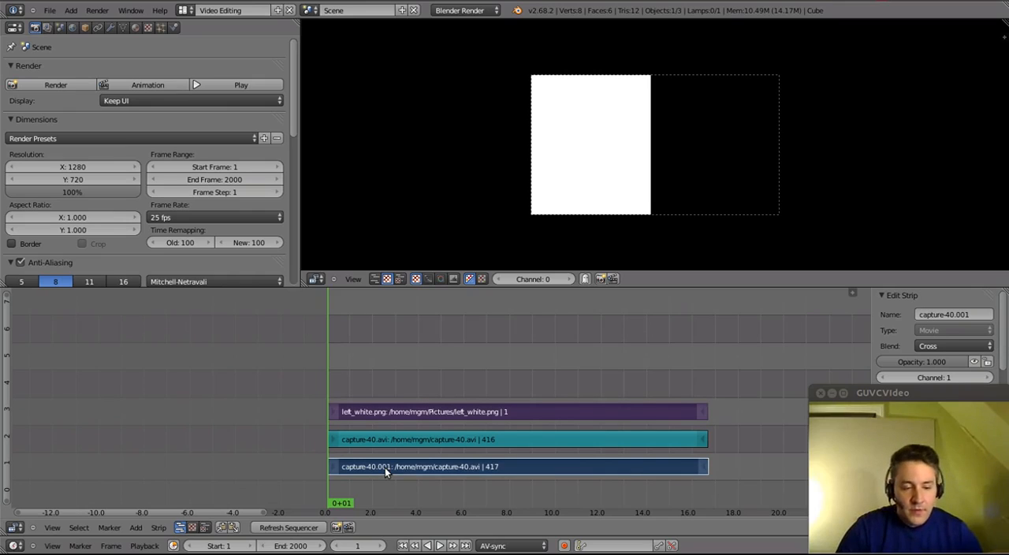
right_click(419, 416)
right_click(426, 469)
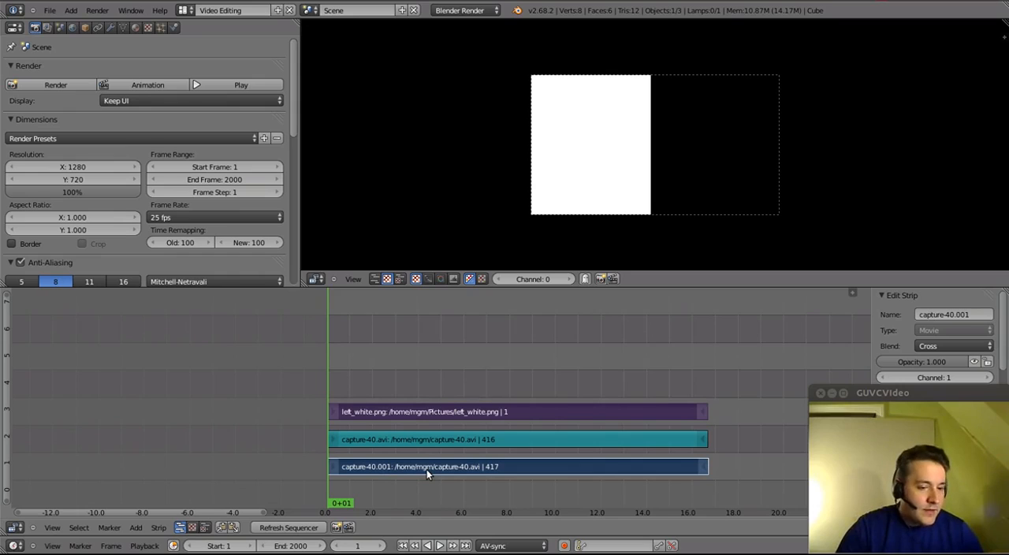
left_click(137, 528)
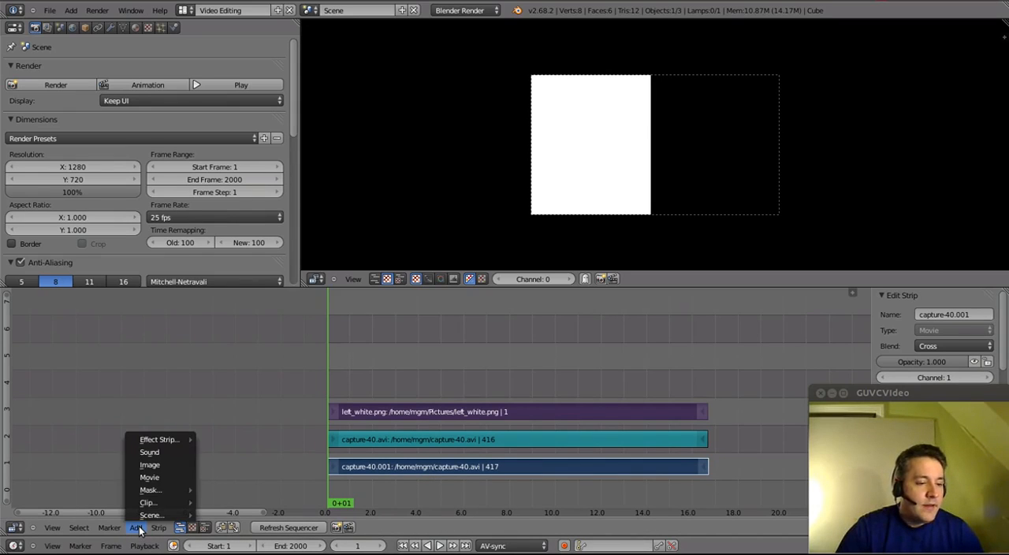
mouse_move(164, 439)
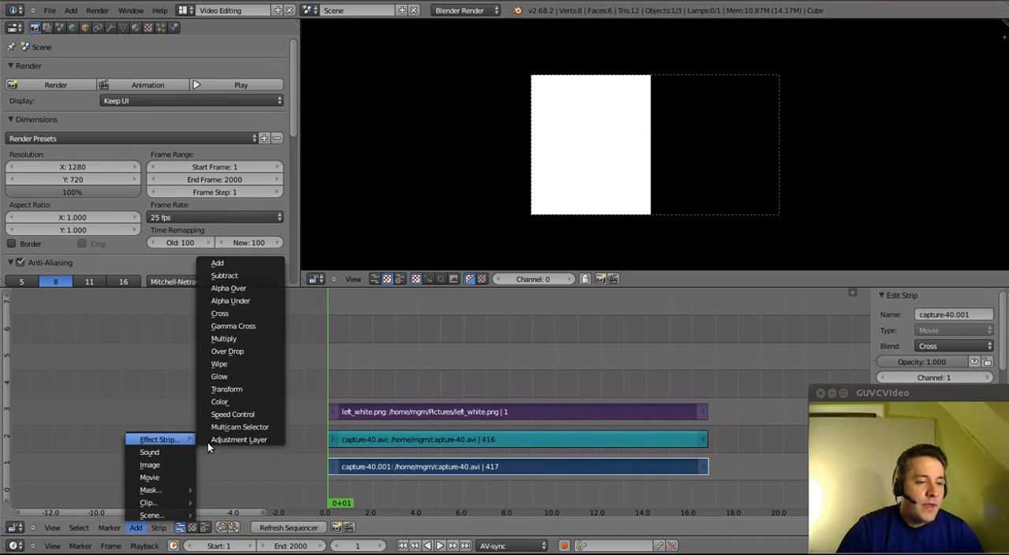
left_click(248, 338)
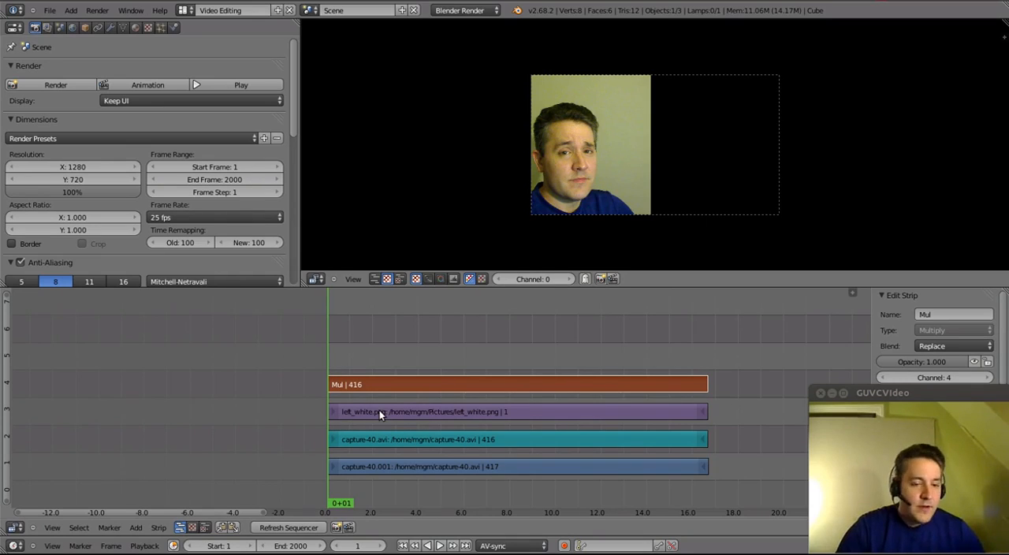
- Mute the left_white.png strip and the capture-40 movie strip beneath the Multiply effect
right_click(451, 415)
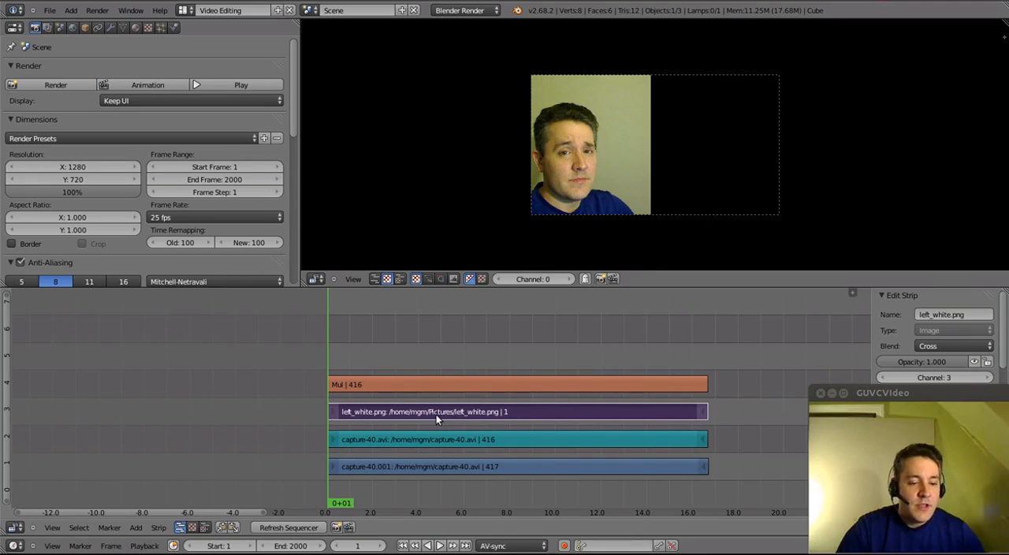
key("h")
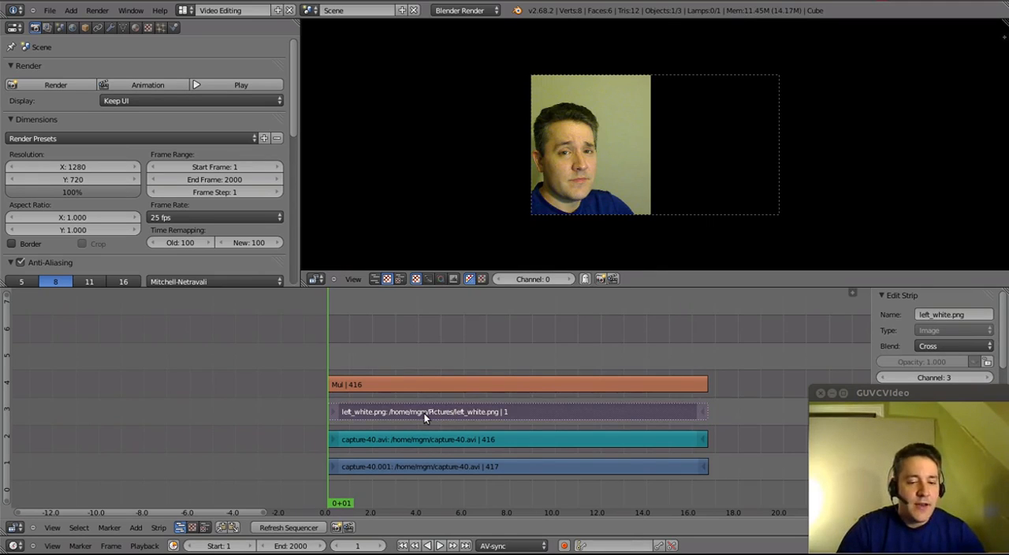
right_click(470, 468)
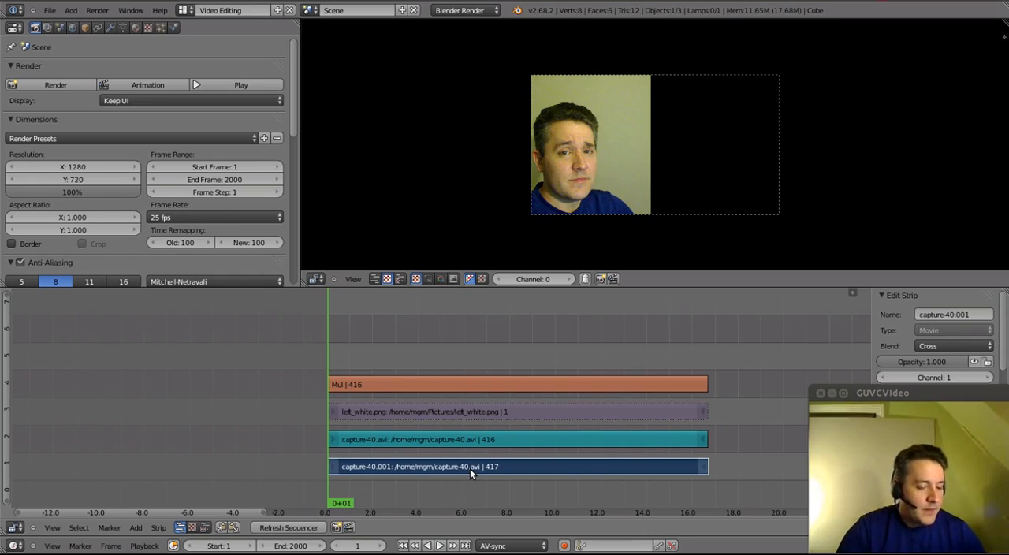
key("h")
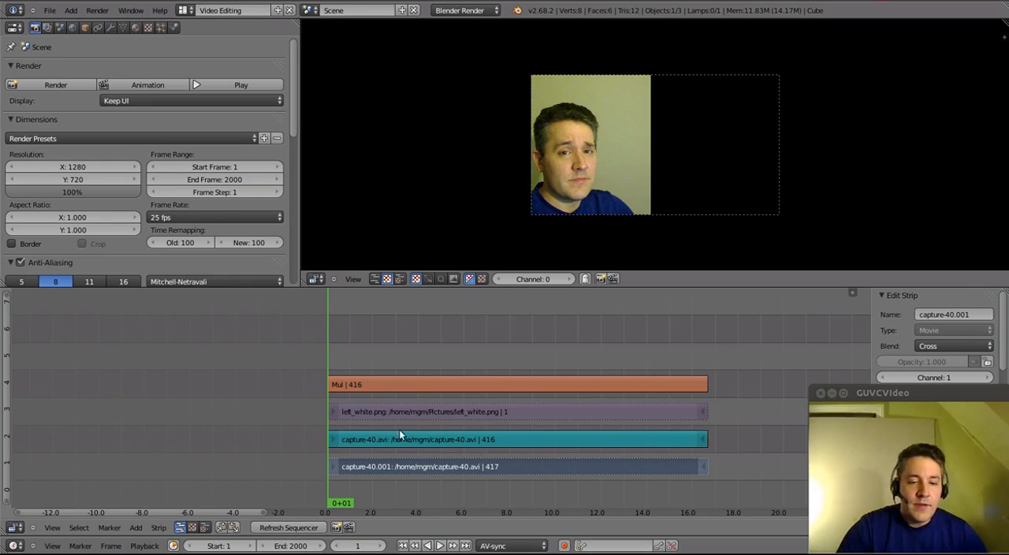
- Add capture-41.avi from the home folder as a movie strip with sound, starting at frame 1
scroll(417, 381, "up", 1)
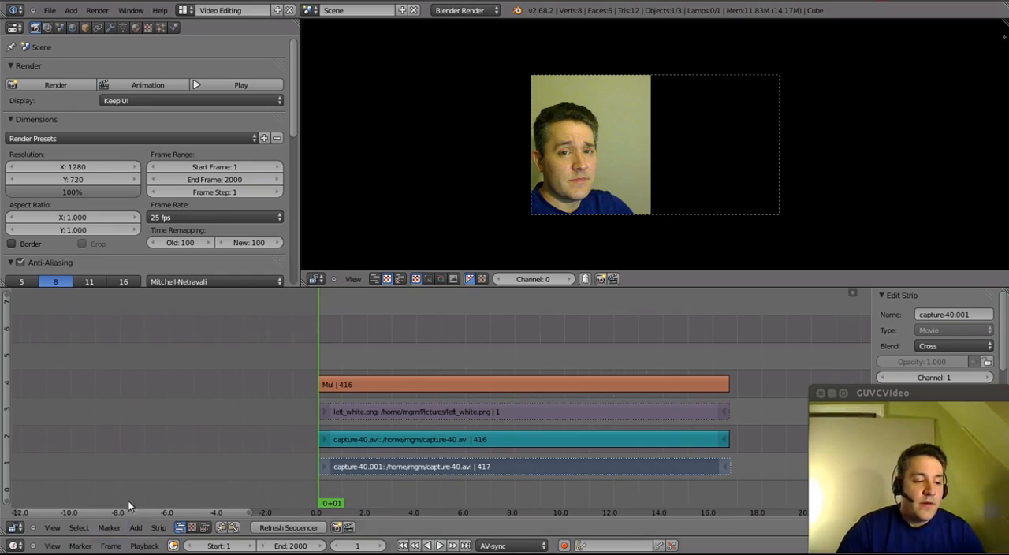
left_click(136, 529)
left_click(136, 528)
left_click(138, 528)
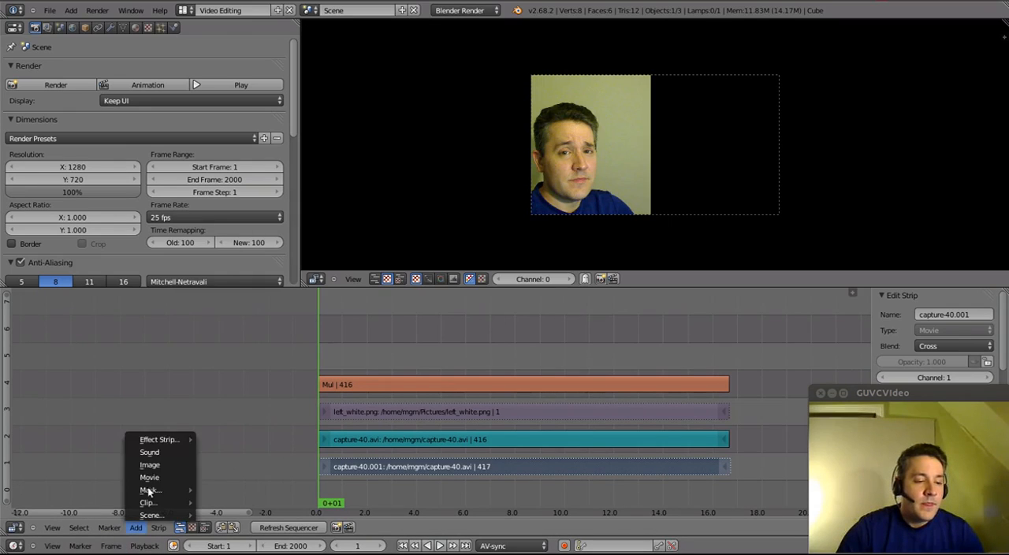
left_click(157, 477)
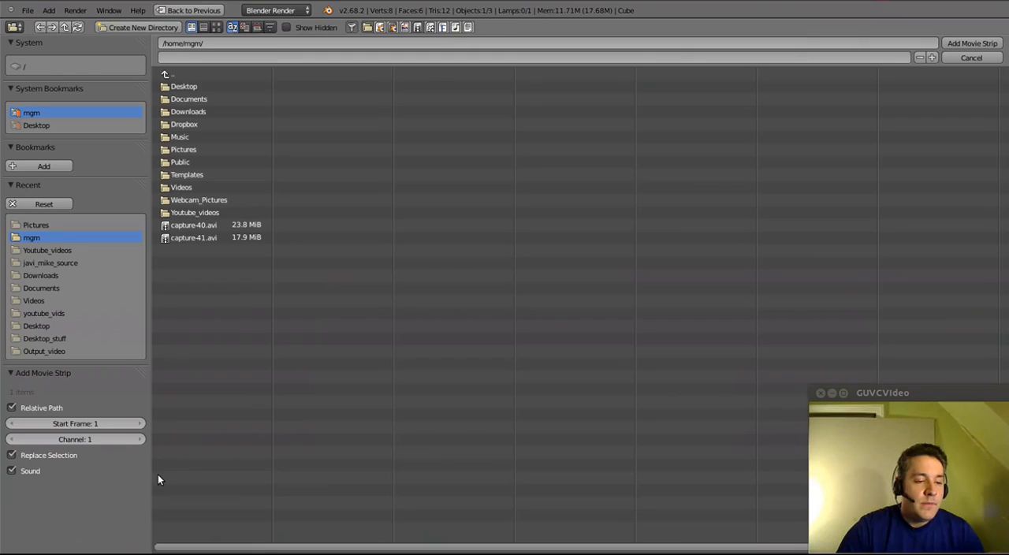
double_click(173, 238)
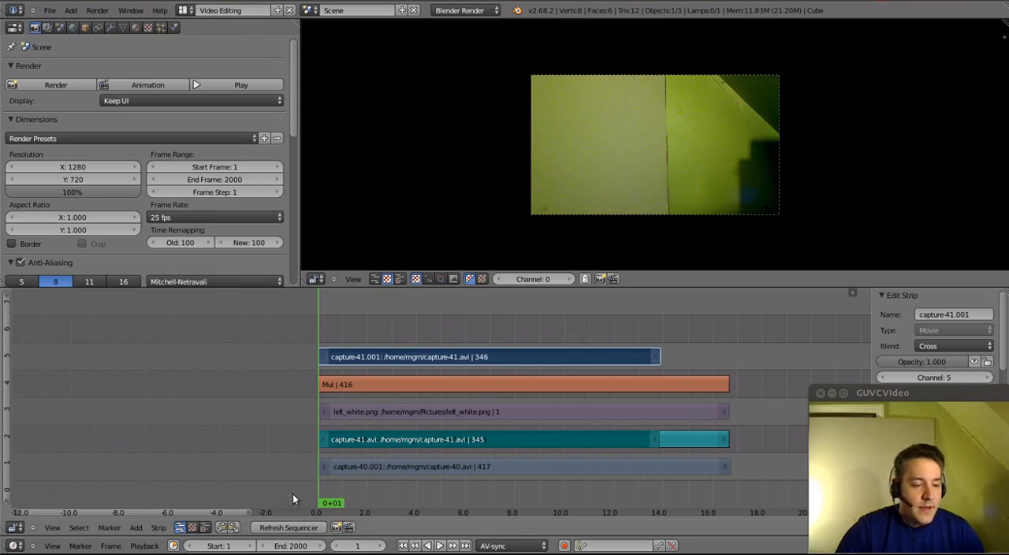
- Add right_white.png from the Pictures folder as an image strip starting at frame 1
left_click(138, 528)
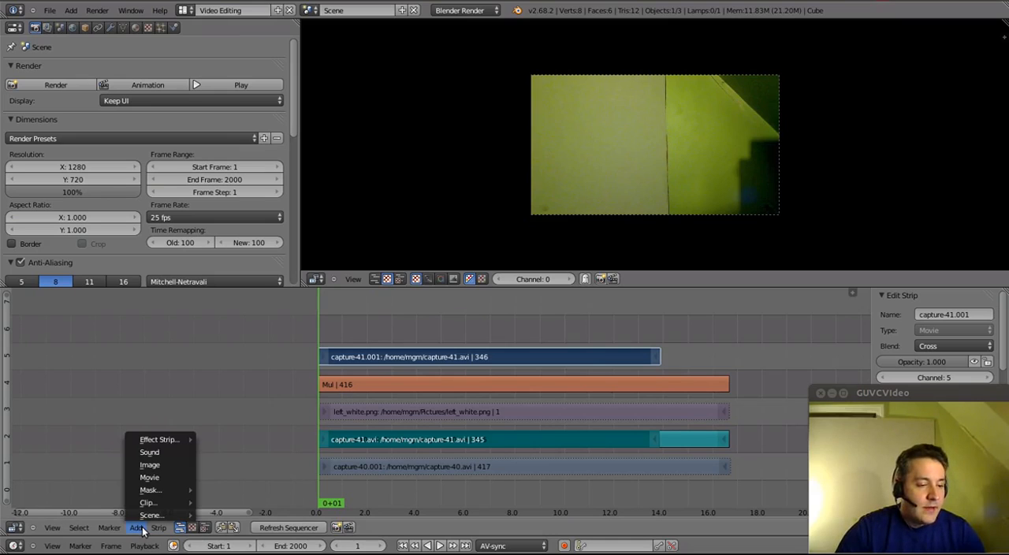
left_click(158, 464)
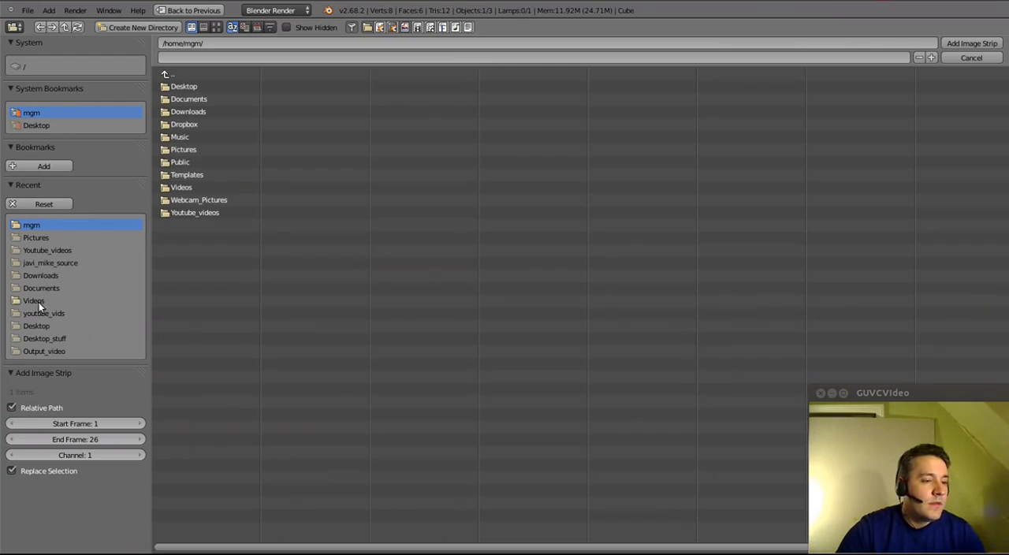
left_click(46, 239)
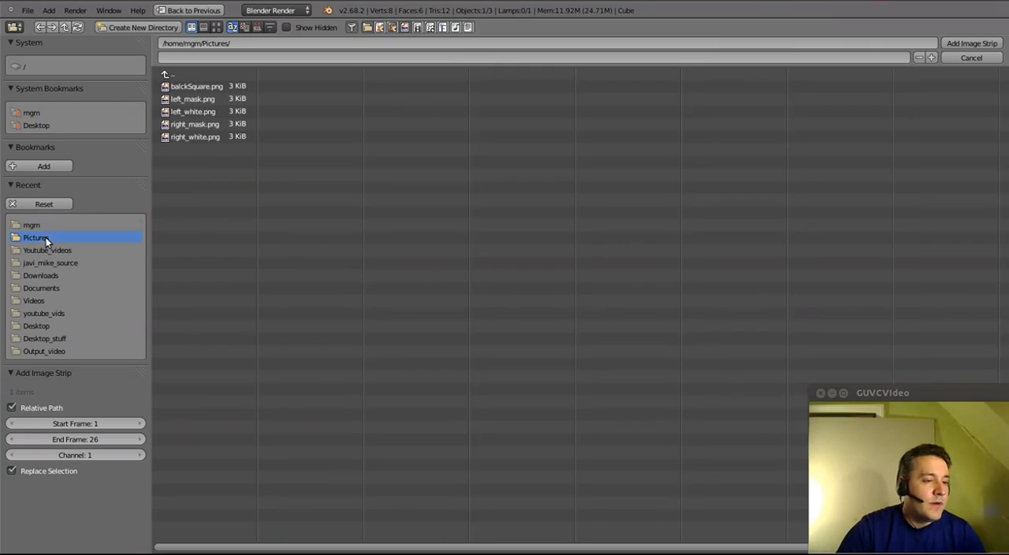
double_click(191, 137)
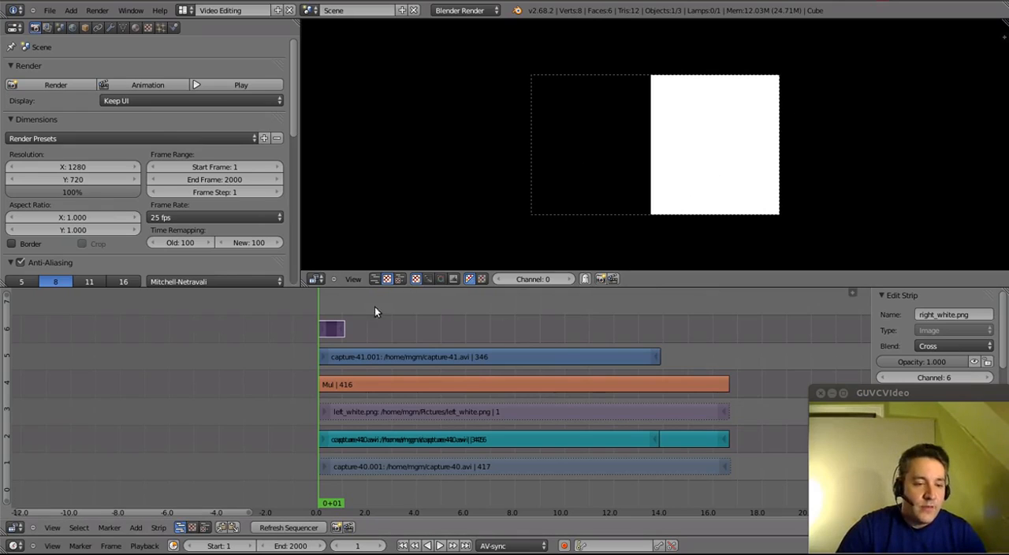
- Extend the end of the right_white.png strip to frame 347 so it spans the capture-41 movie strip
right_click(344, 329)
key("g")
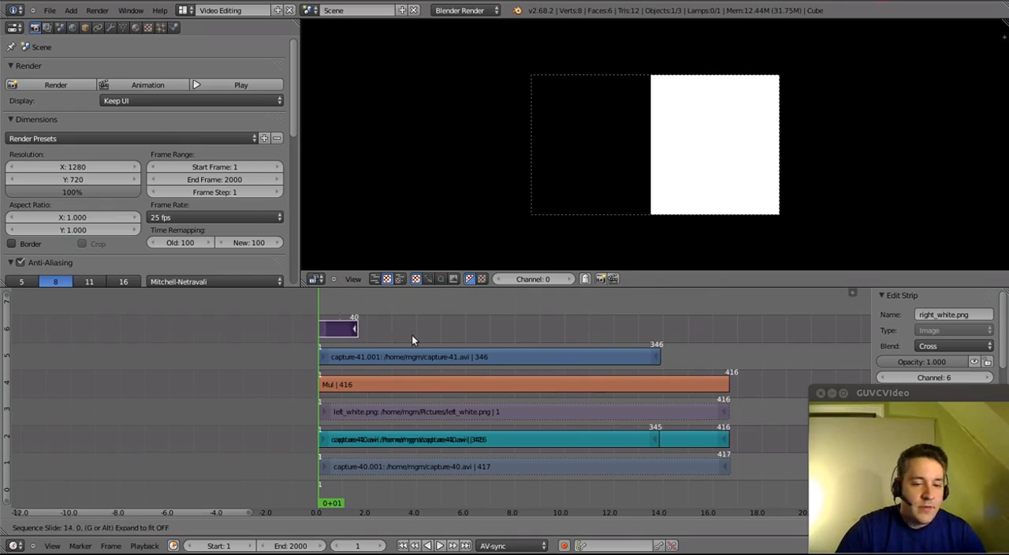
left_click(664, 351)
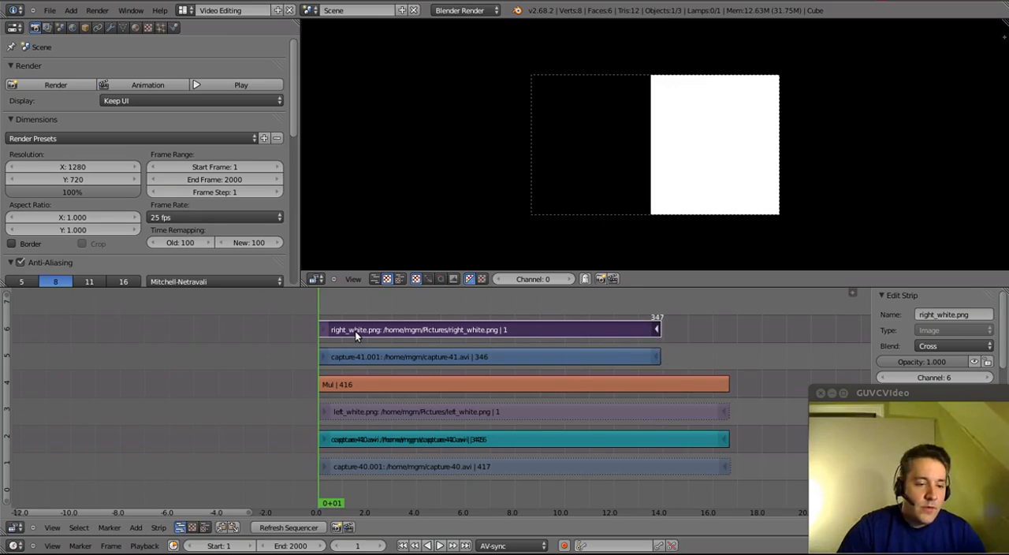
- Combine the capture-41 movie strip and the right_white.png strip with a Multiply effect strip
right_click(404, 330)
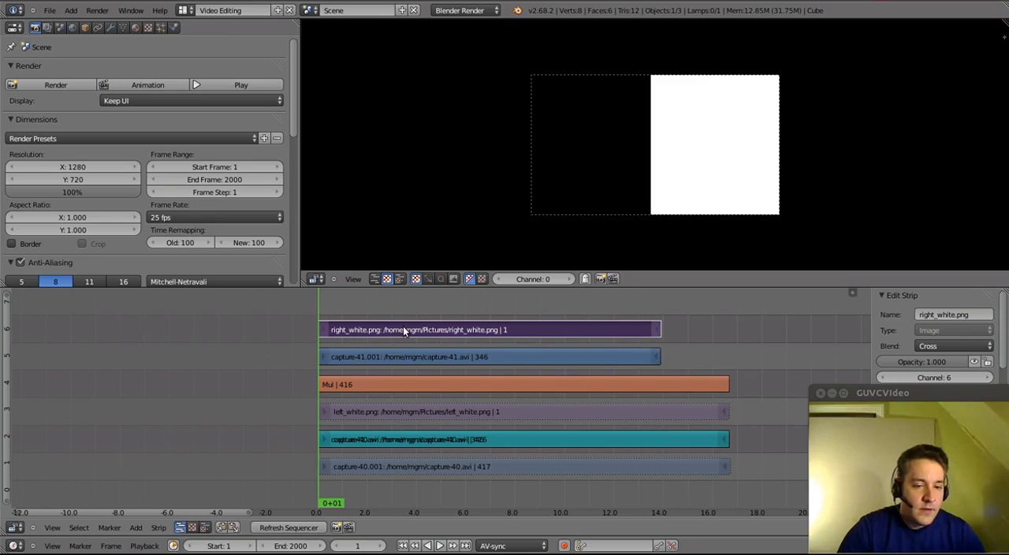
right_click(432, 359)
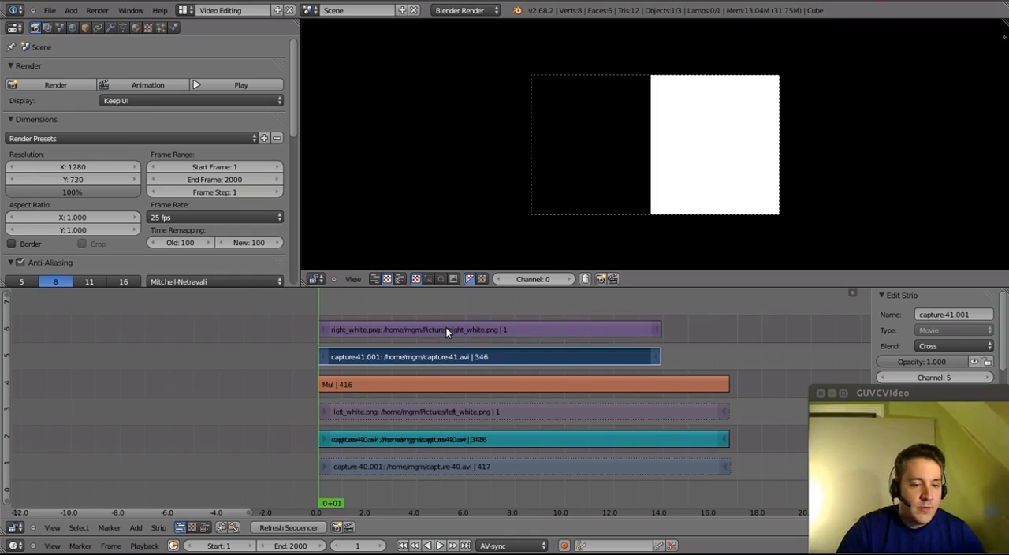
right_click(446, 332)
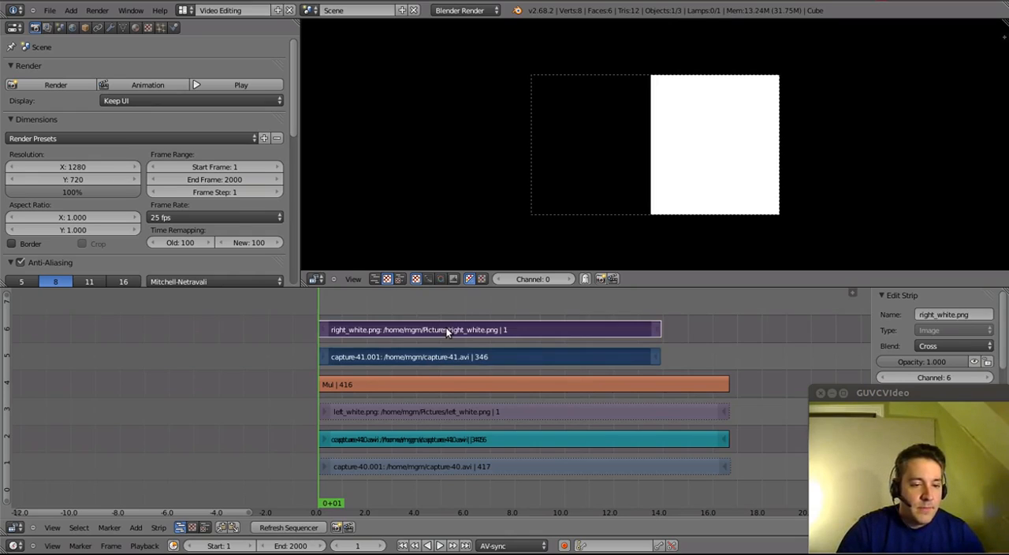
left_click(136, 527)
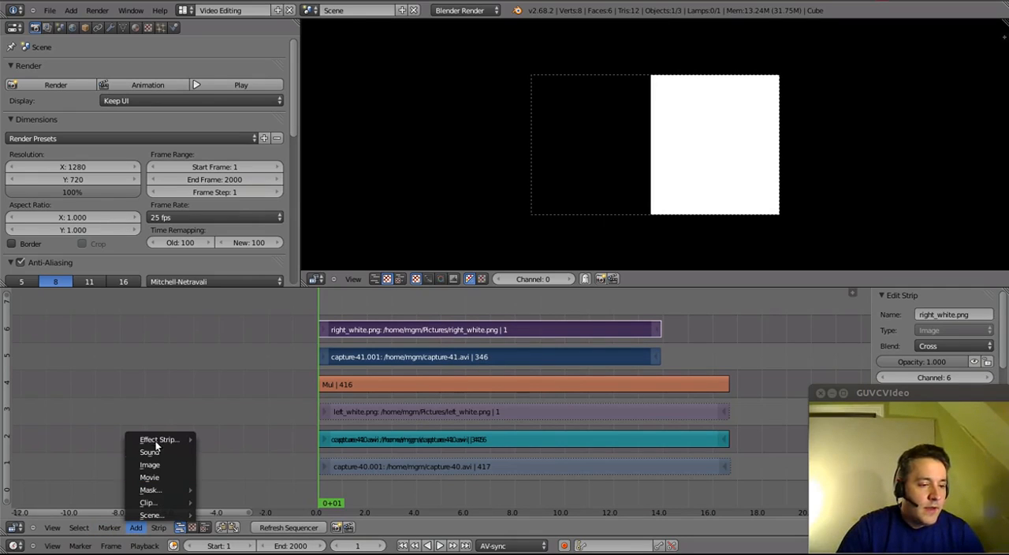
mouse_move(155, 441)
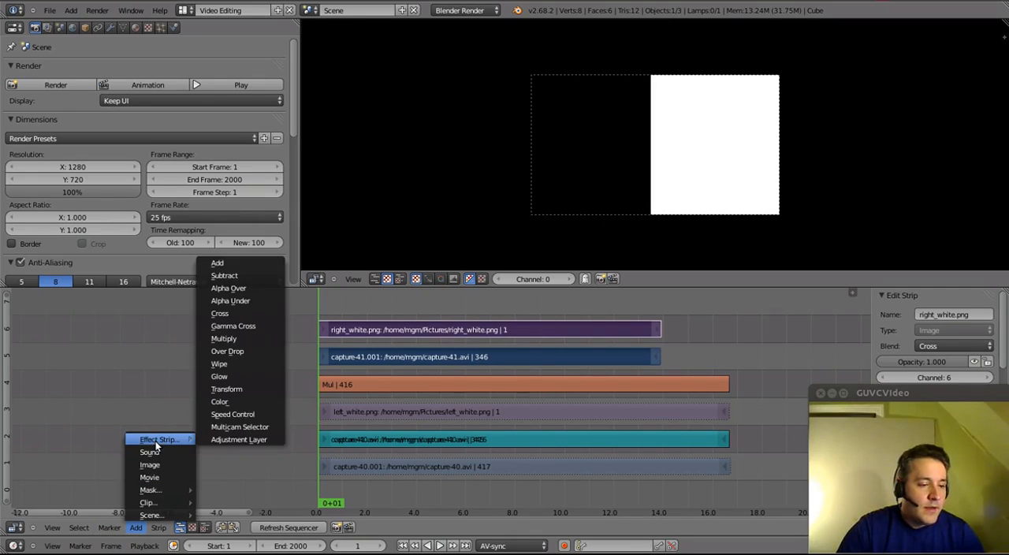
left_click(242, 340)
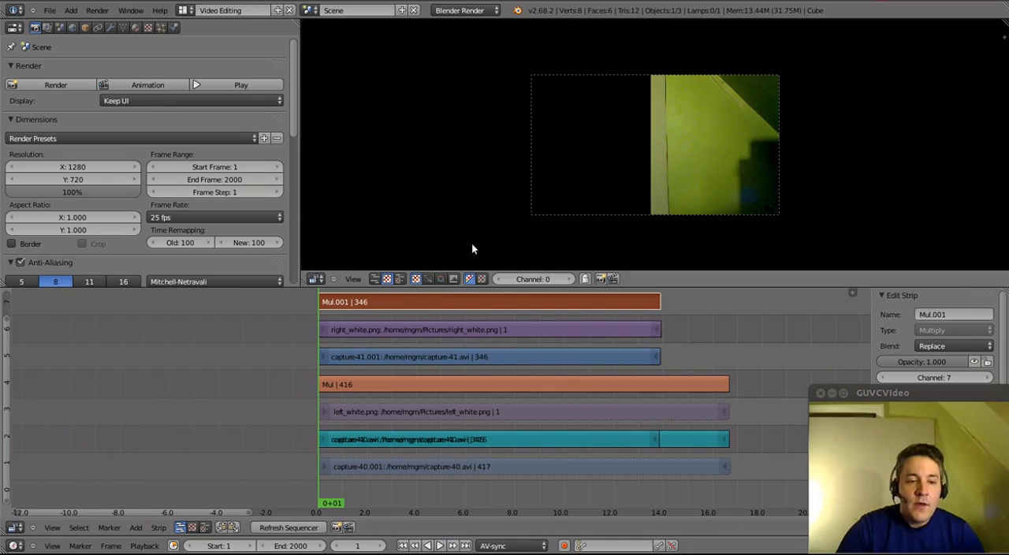
- Mute the right_white.png strip and the capture-41 movie strip beneath the new Multiply effect
right_click(374, 330)
key("h")
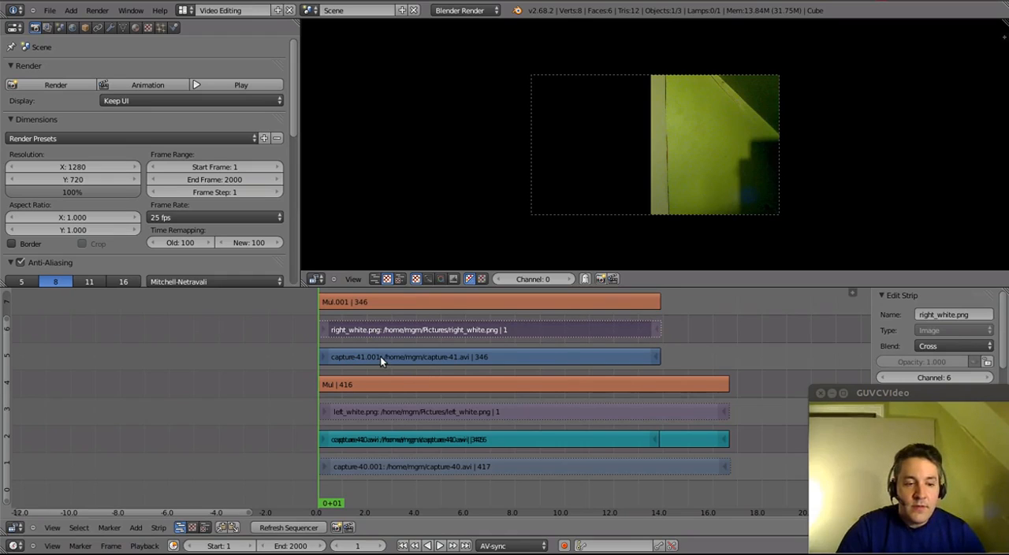
right_click(394, 356)
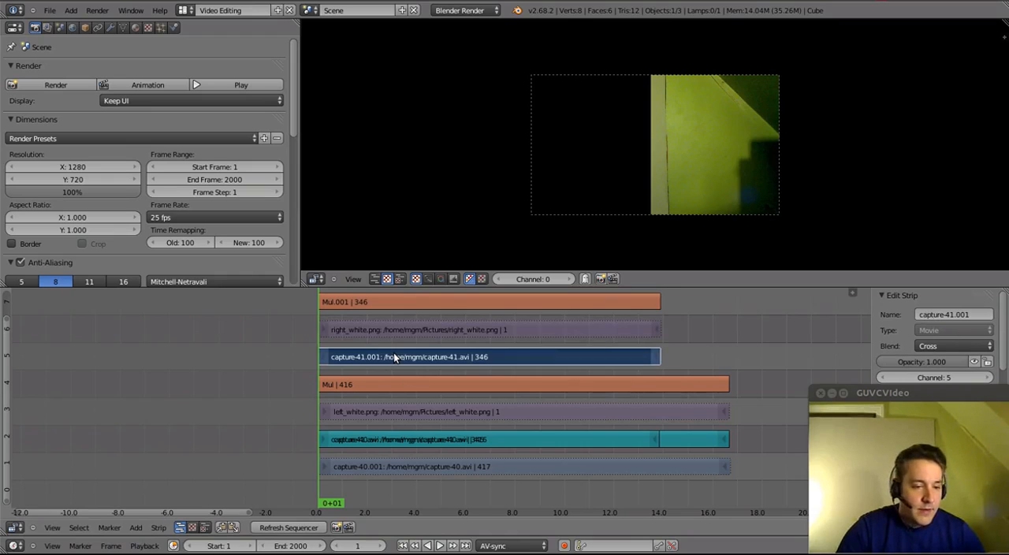
key("h")
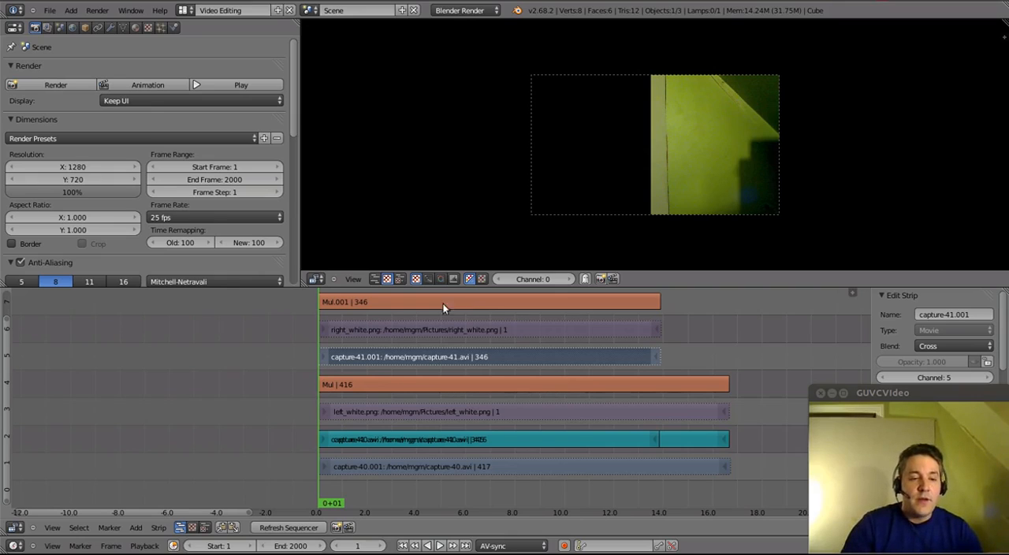
- Combine the two Multiply effect strips with an Add effect strip
left_click(342, 300)
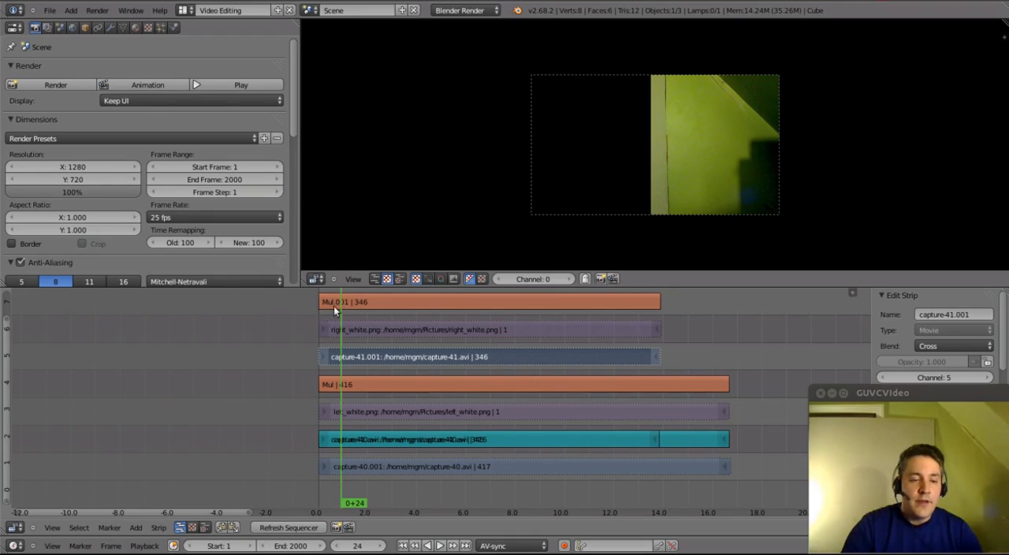
left_click(346, 386)
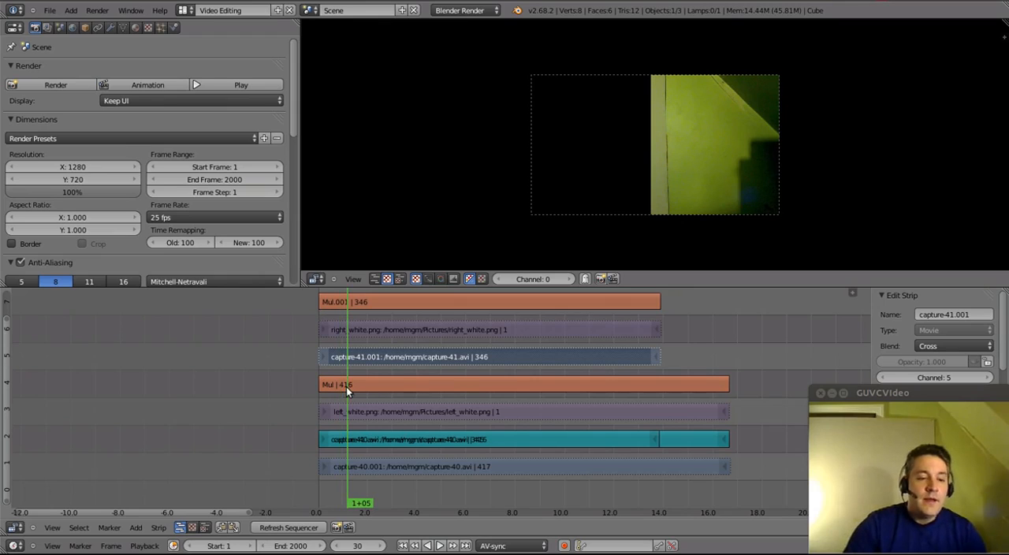
right_click(366, 302)
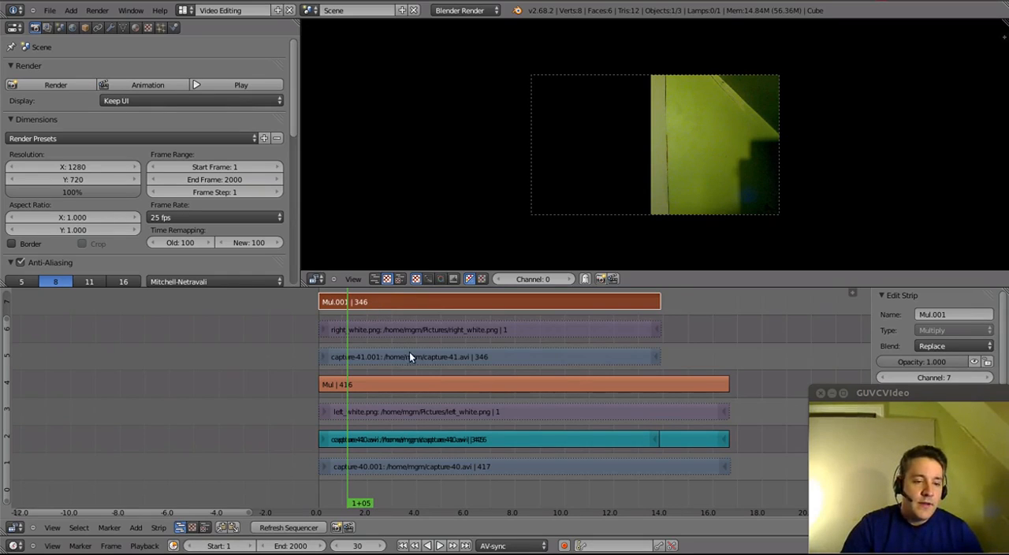
right_click(370, 384)
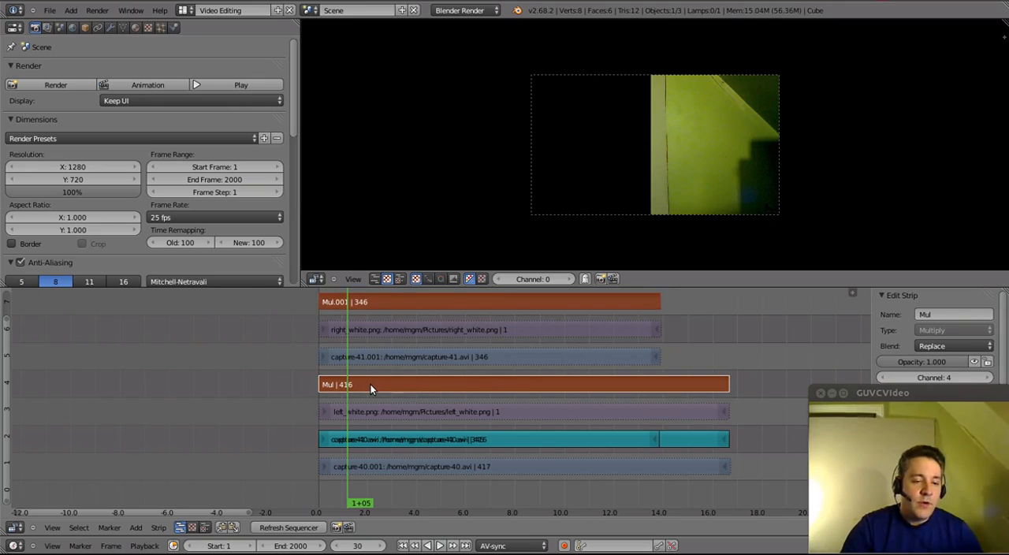
left_click(137, 528)
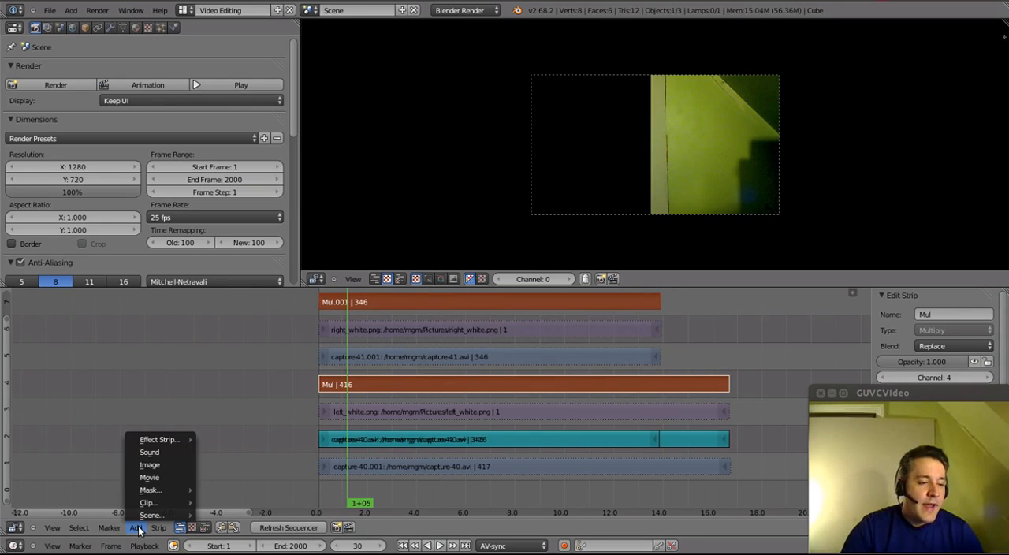
mouse_move(166, 443)
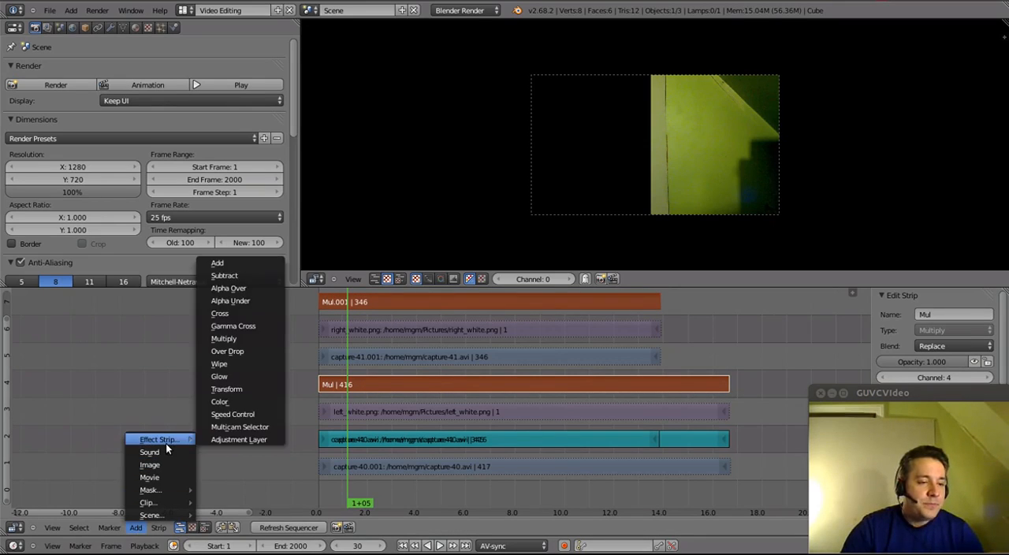
left_click(228, 263)
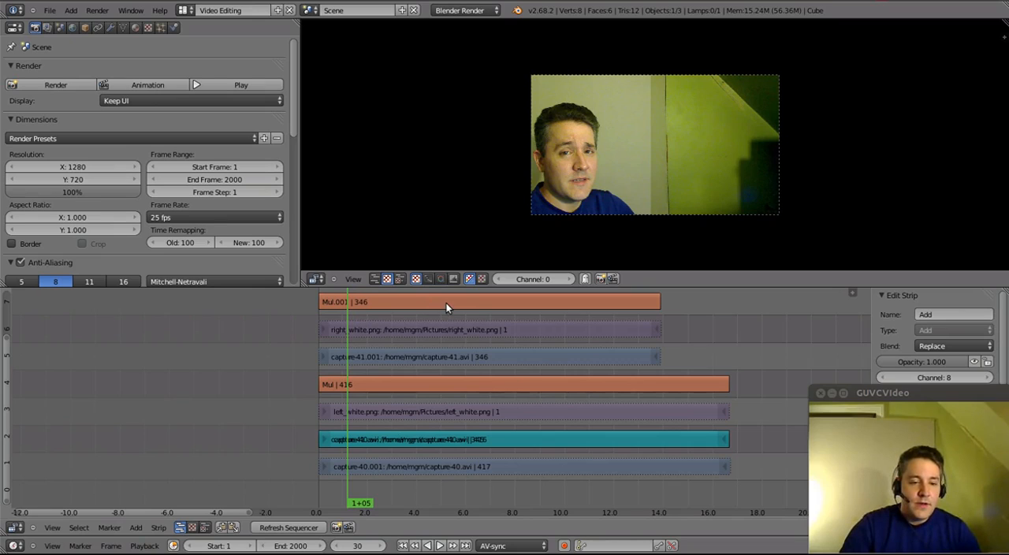
- Scrub through the combined clips and play back the clone effect in the preview
left_click_drag(496, 332, 432, 383)
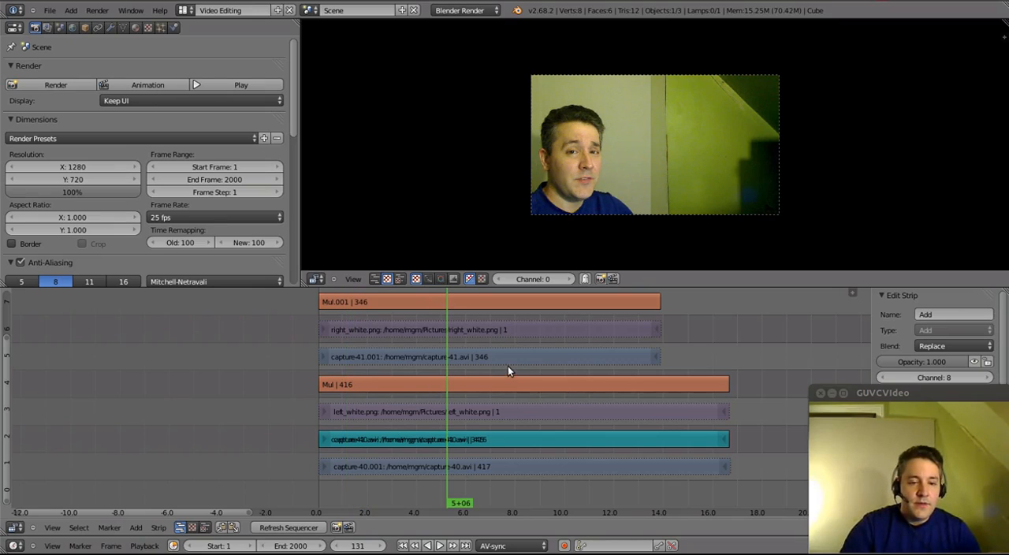
left_click_drag(508, 365, 560, 334)
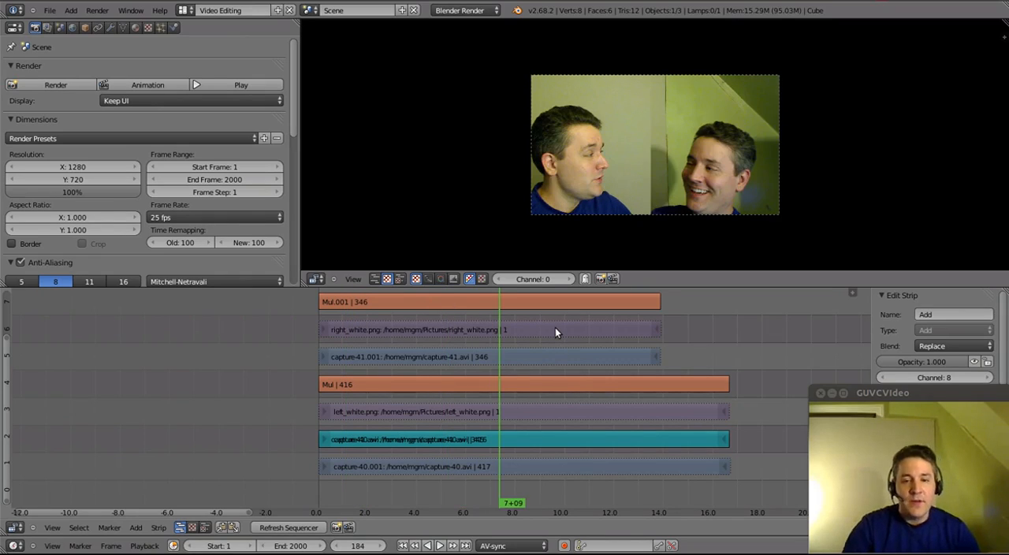
key("alt+a")
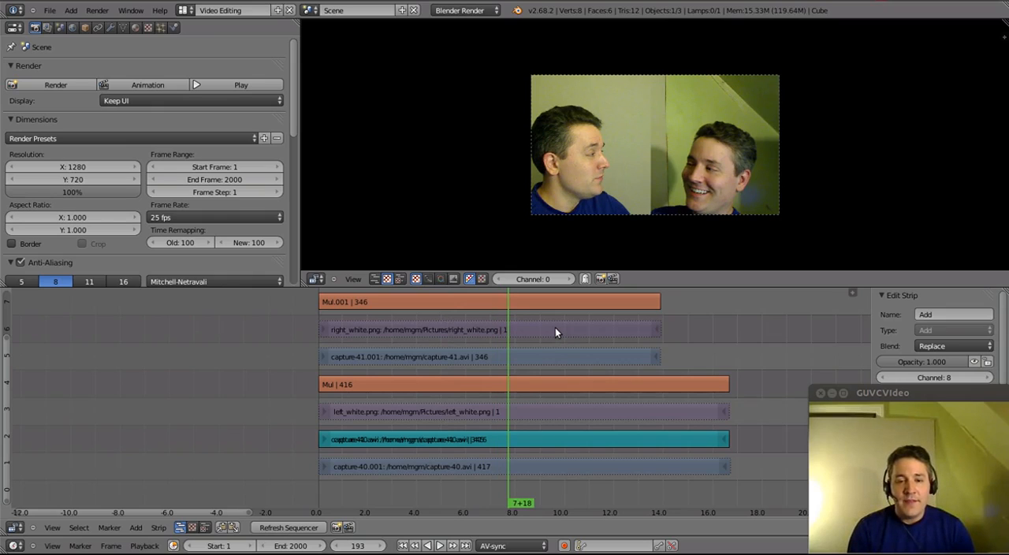